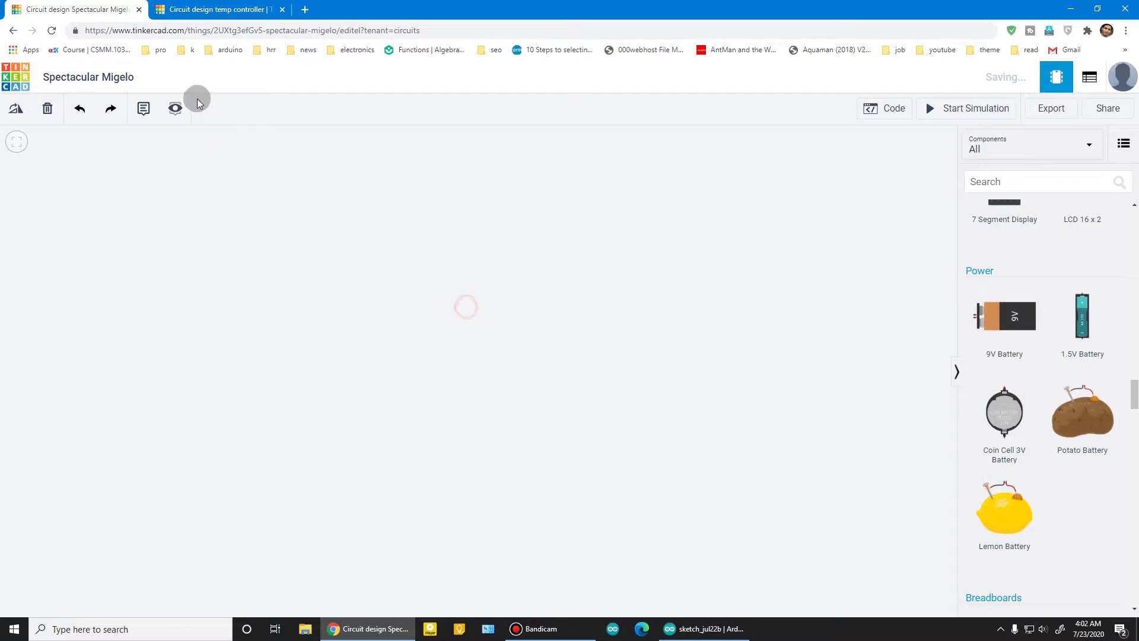
left_click_drag(184, 31, 100, 30)
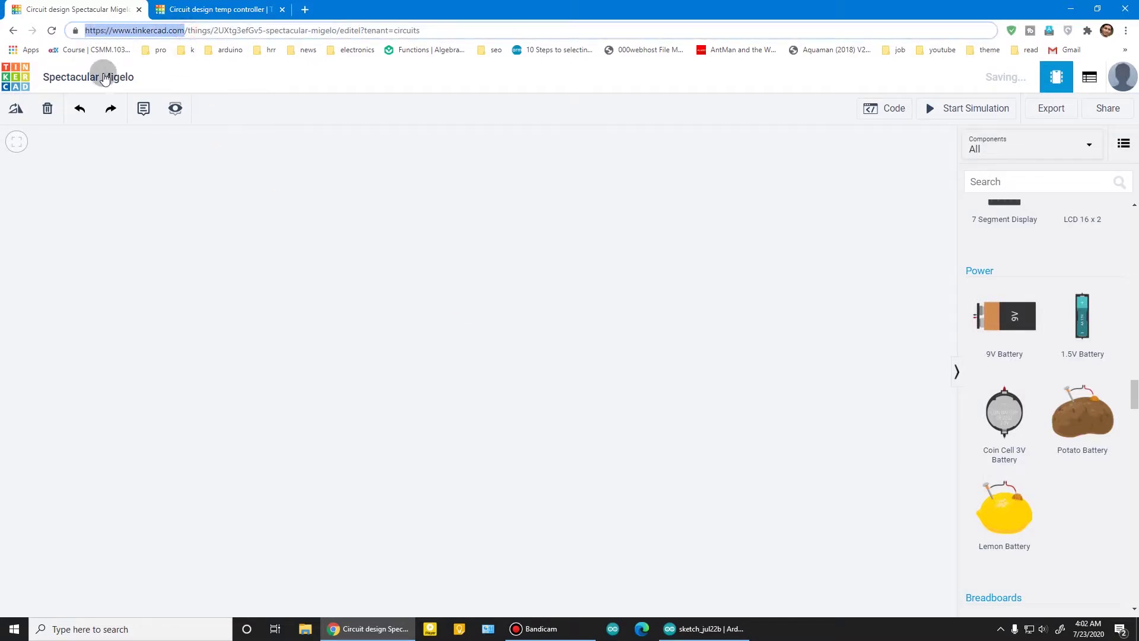
left_click(351, 199)
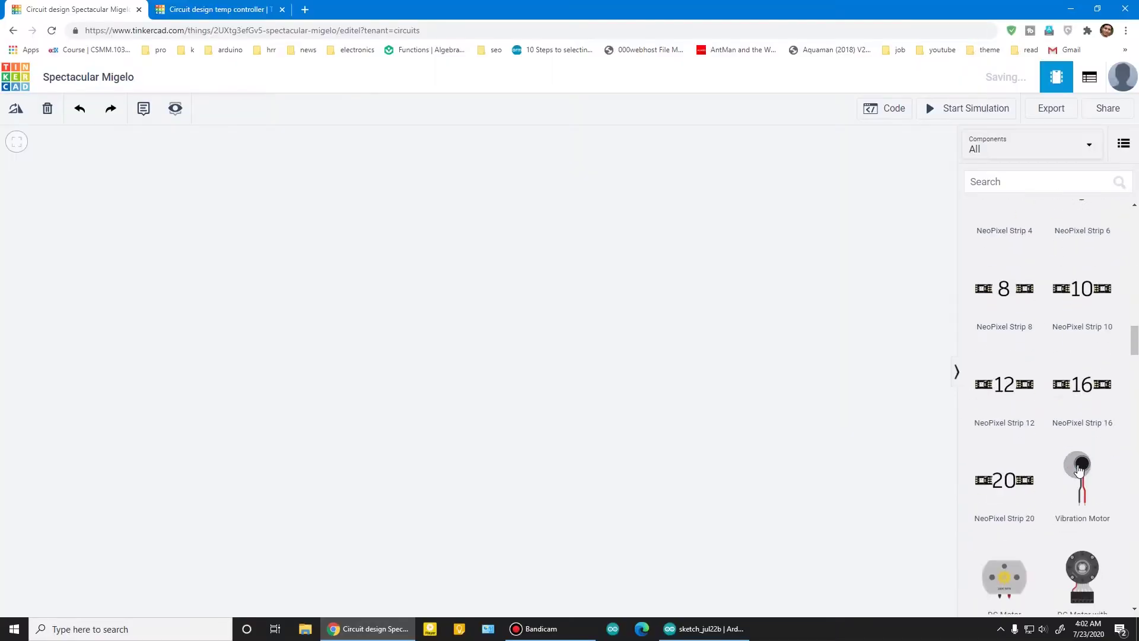
Place an Arduino Uno R3 on the empty canvas and a small breadboard beside it
scroll(1078, 457, "down", 15)
left_click_drag(981, 295, 392, 317)
scroll(1089, 399, "up", 5)
left_click_drag(489, 325, 489, 319)
Add a potentiometer and a resistor in the free space beyond the breadboard
scroll(1044, 397, "up", 10)
scroll(1048, 402, "up", 15)
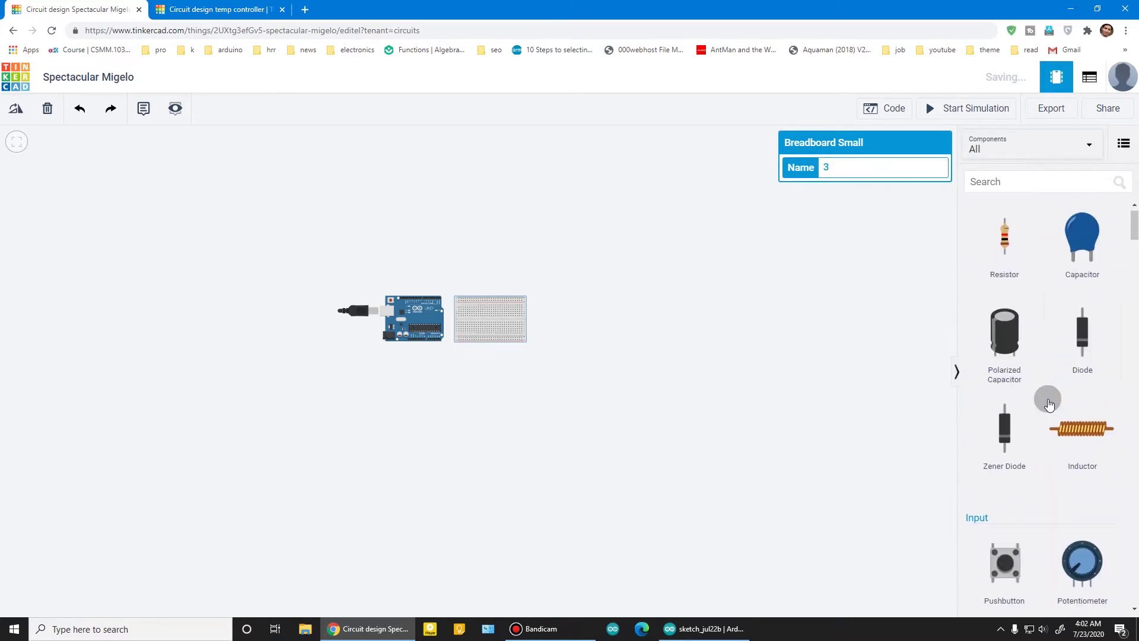
scroll(1048, 402, "down", 3)
left_click_drag(1077, 347, 610, 357)
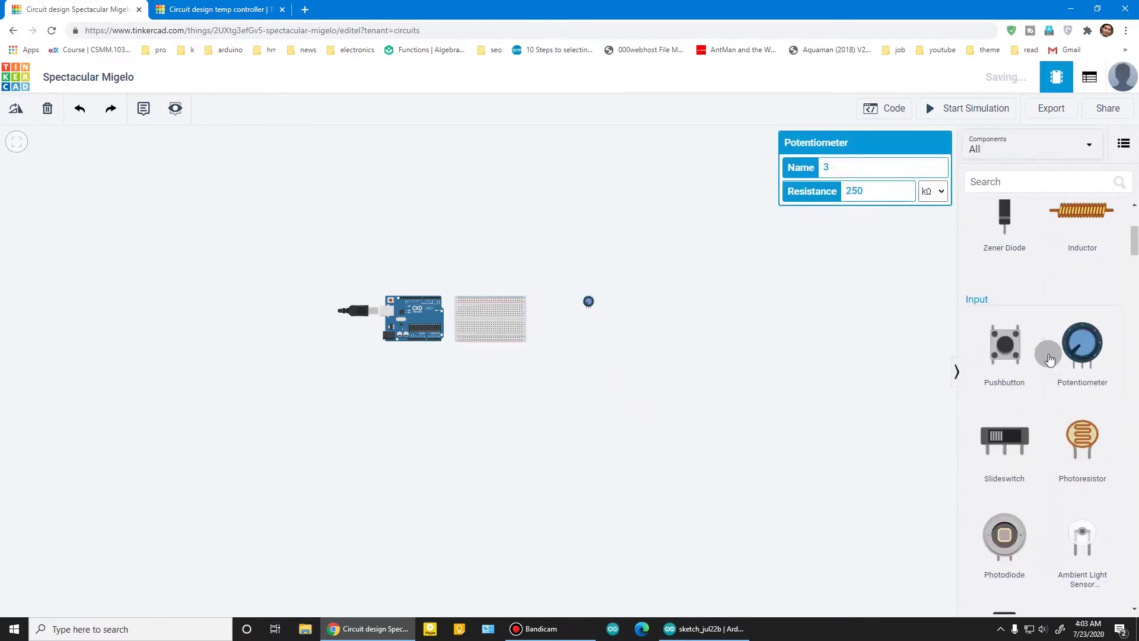
scroll(1008, 320, "up", 3)
left_click_drag(970, 288, 594, 318)
Add an LCD 16 x 2 below the breadboard
scroll(1049, 484, "down", 3)
scroll(1048, 484, "down", 10)
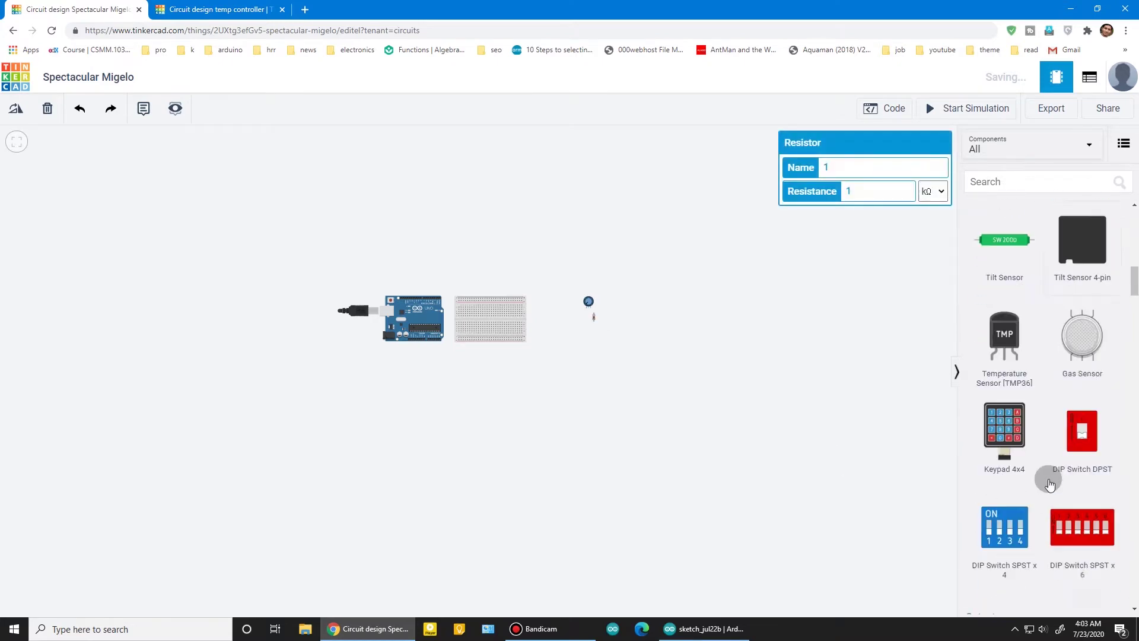
scroll(1061, 457, "down", 1)
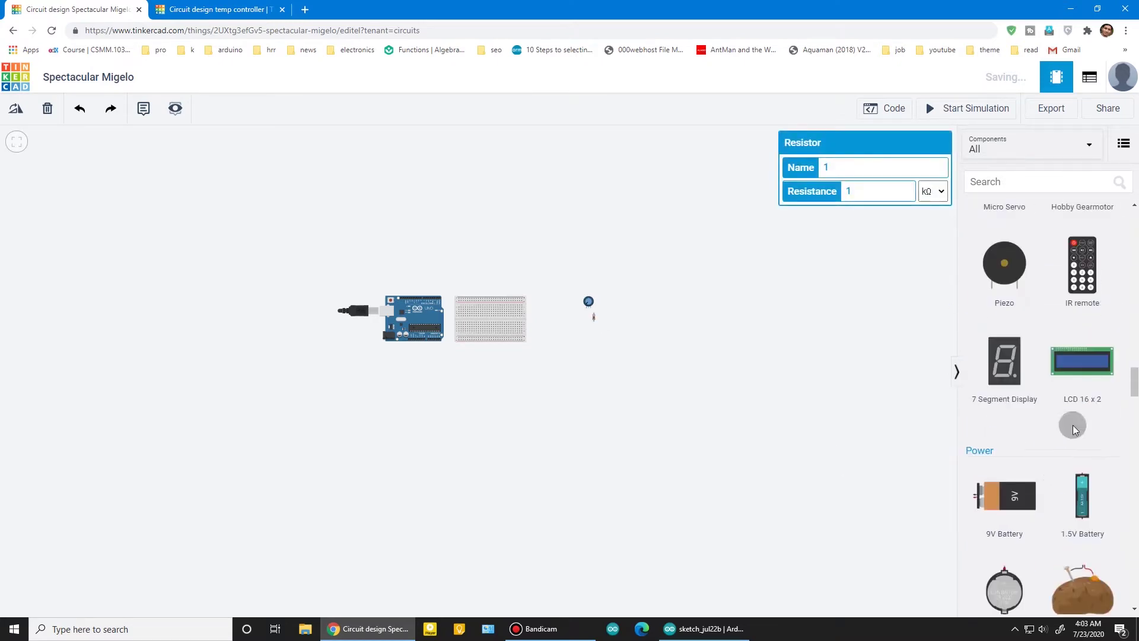
left_click_drag(601, 402, 481, 368)
scroll(445, 374, "up", 3)
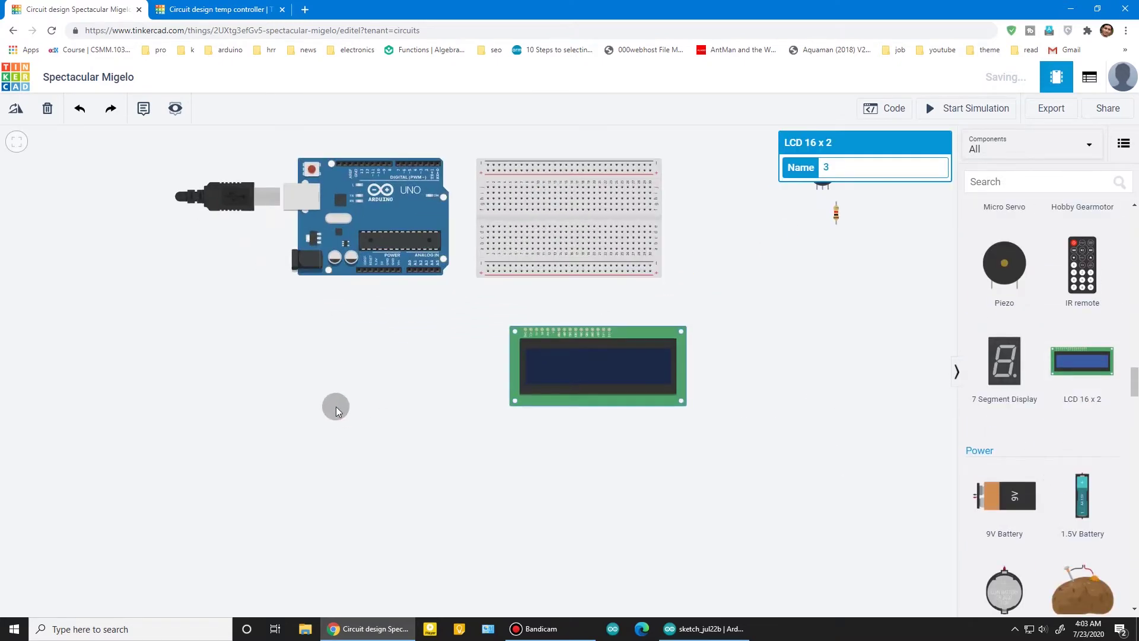
Move the breadboard slightly down so it sits level beside the Arduino
left_click_drag(336, 404, 392, 528)
left_click_drag(447, 490, 488, 486)
scroll(537, 449, "up", 3)
scroll(549, 437, "down", 2)
left_click_drag(550, 437, 510, 432)
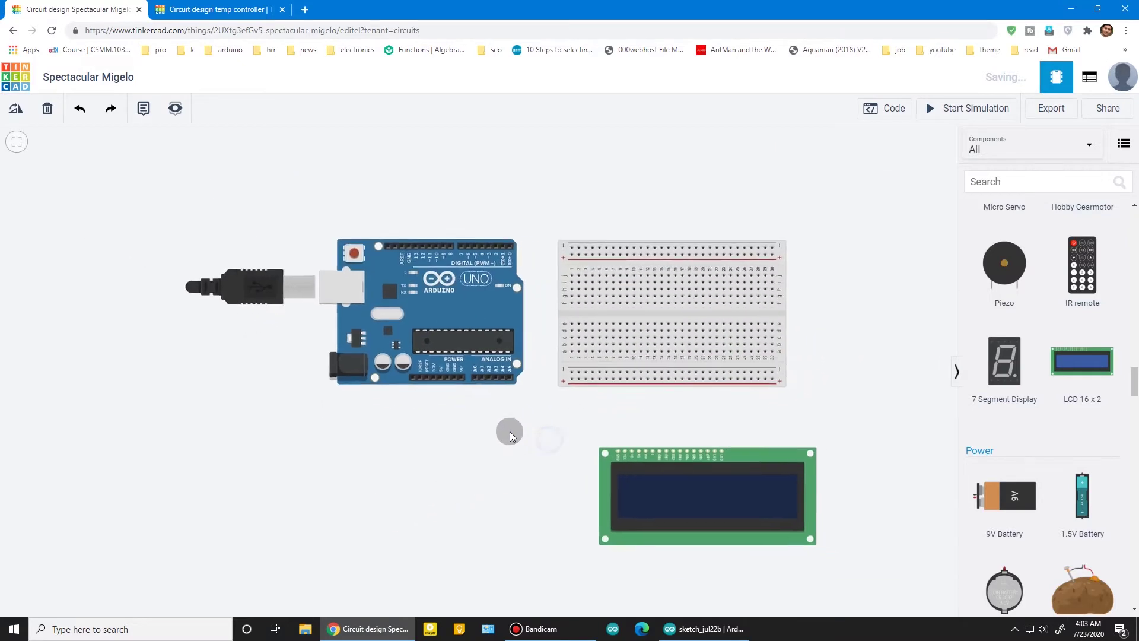
scroll(549, 419, "up", 3)
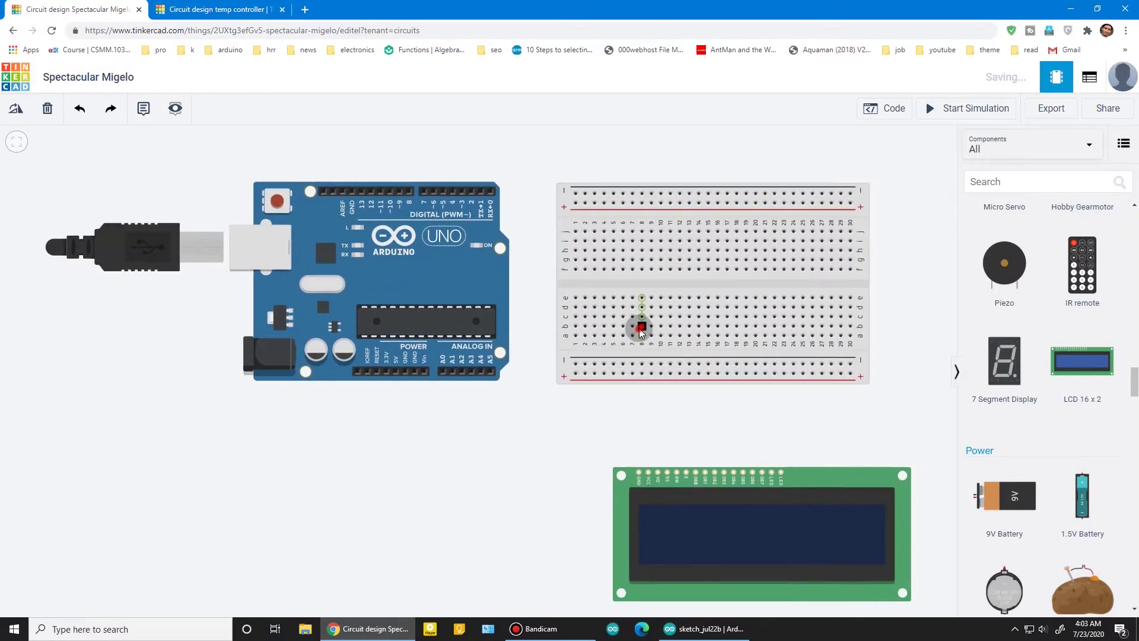
left_click_drag(648, 294, 639, 305)
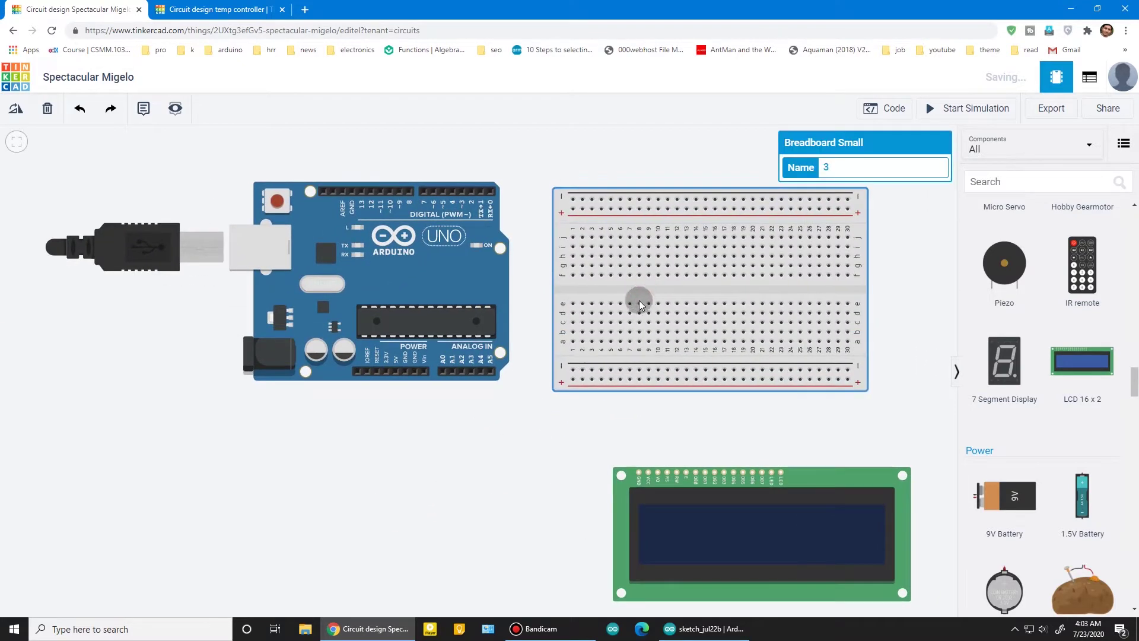
Wire the Arduino's 5V pin to the breadboard's lower positive rail at column 2 and colour the wire red
left_click(395, 373)
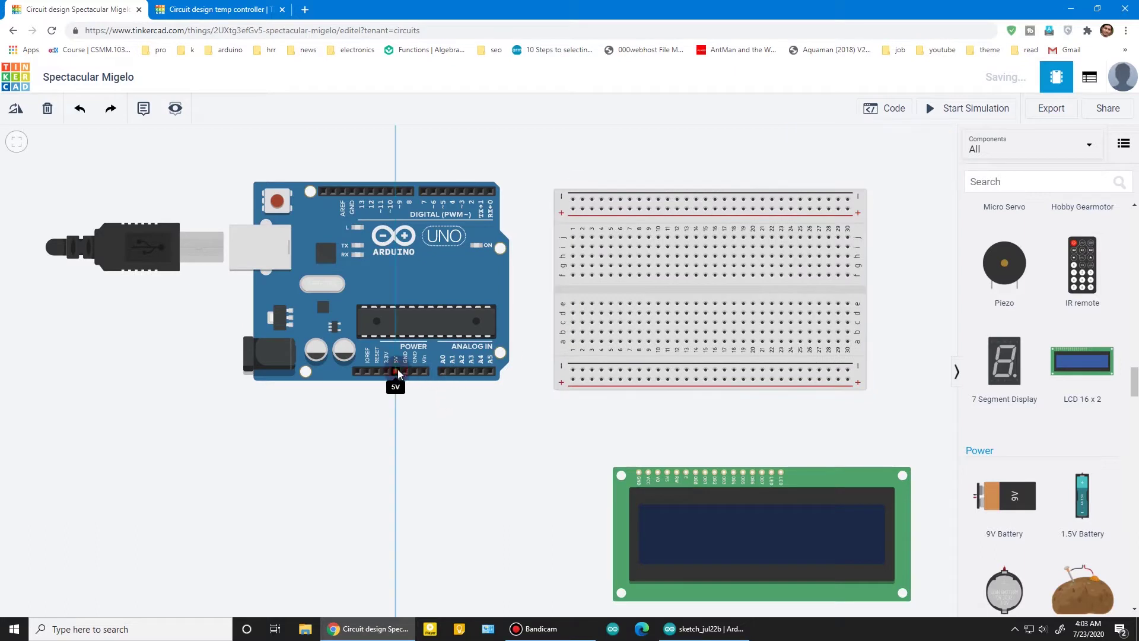
left_click(583, 380)
left_click_drag(685, 354, 681, 350)
left_click(579, 390)
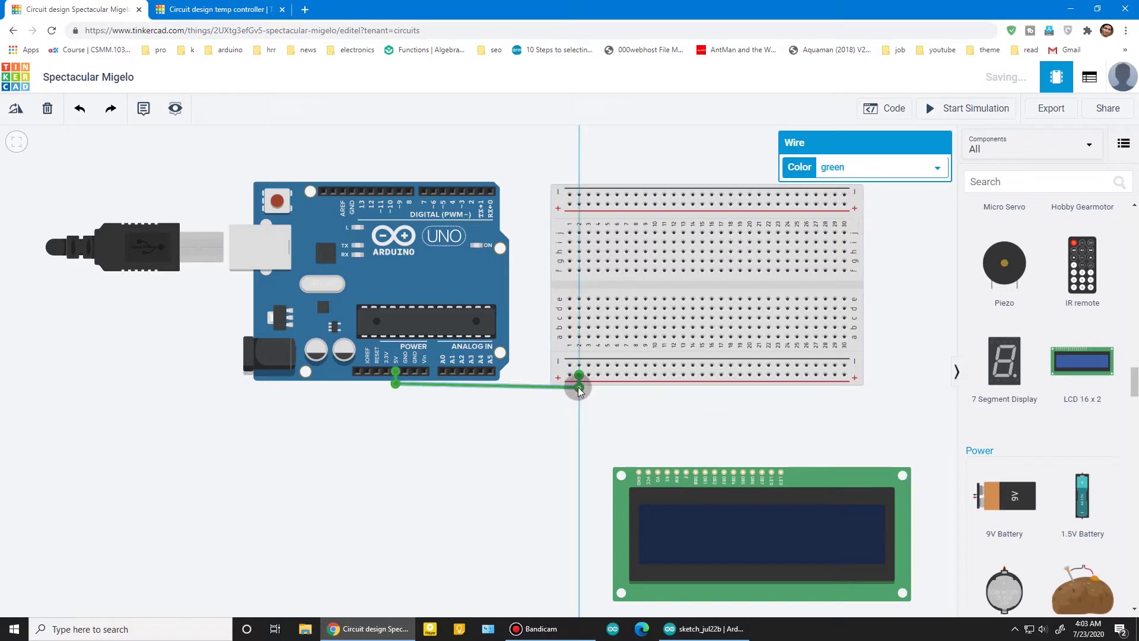
left_click(854, 168)
left_click(848, 190)
Wire the Arduino's power GND pin to the breadboard's lower negative rail and colour the wire black
left_click(407, 371)
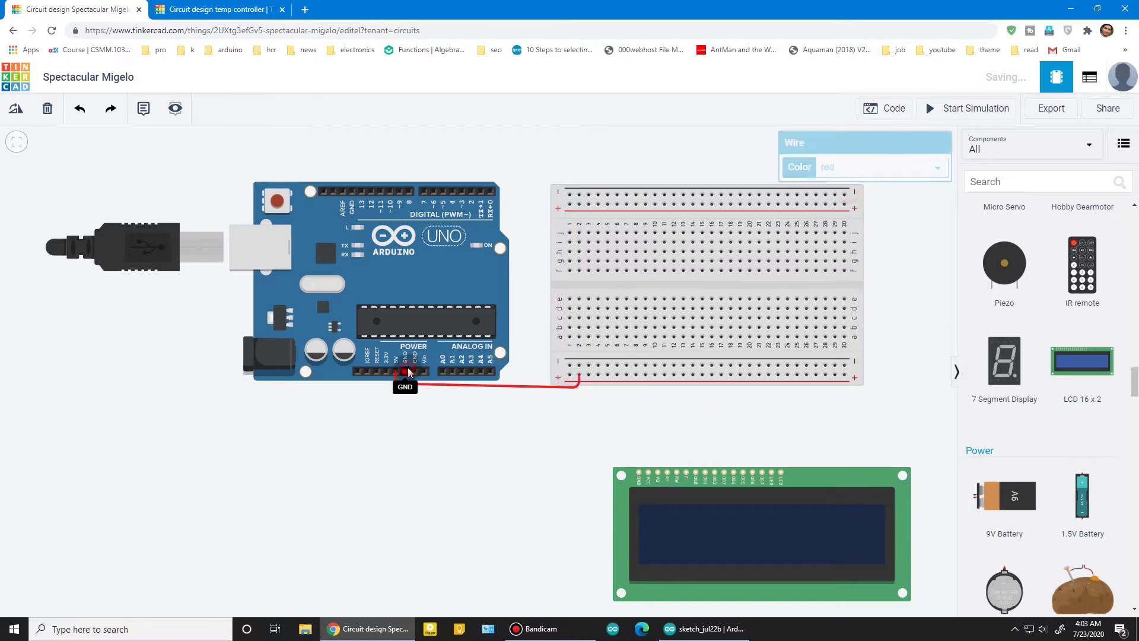
left_click(580, 362)
left_click(857, 168)
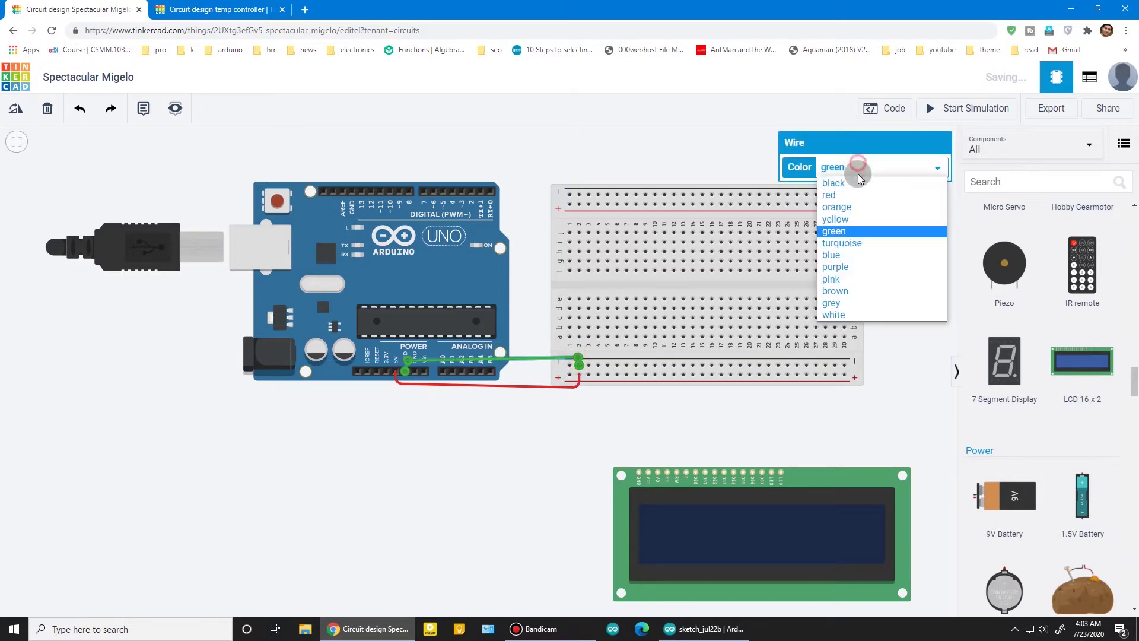
left_click(856, 183)
left_click(527, 487)
left_click(565, 362)
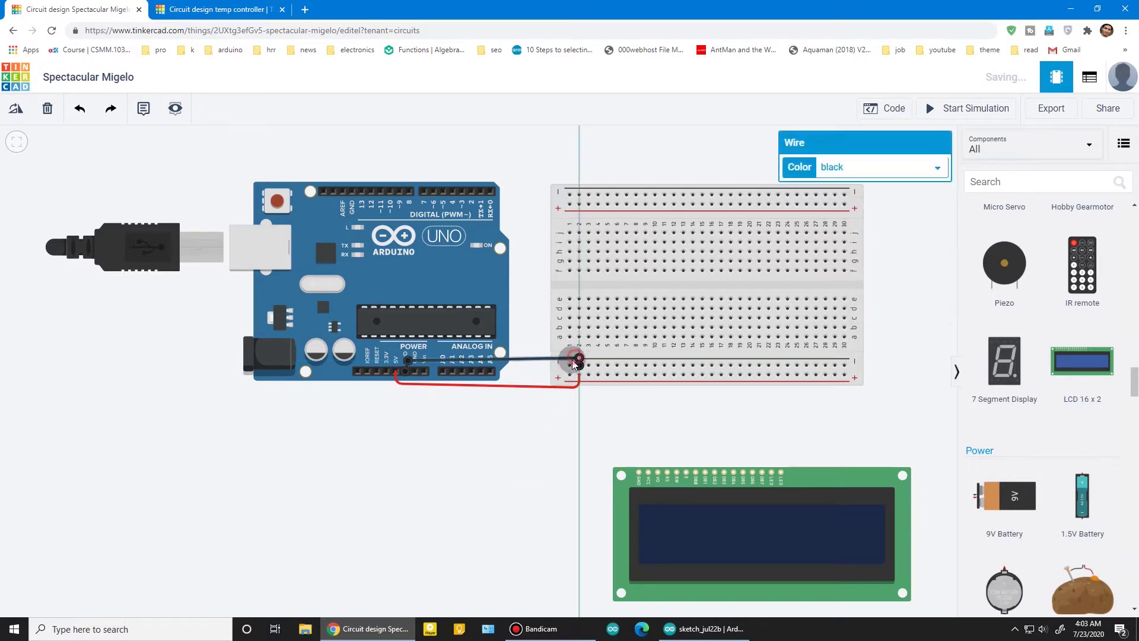
left_click(569, 484)
Shift the LCD under the breadboard and wire its GND pin to the lower negative rail at column 4
left_click_drag(734, 512, 677, 458)
scroll(599, 430, "up", 2)
left_click(573, 415)
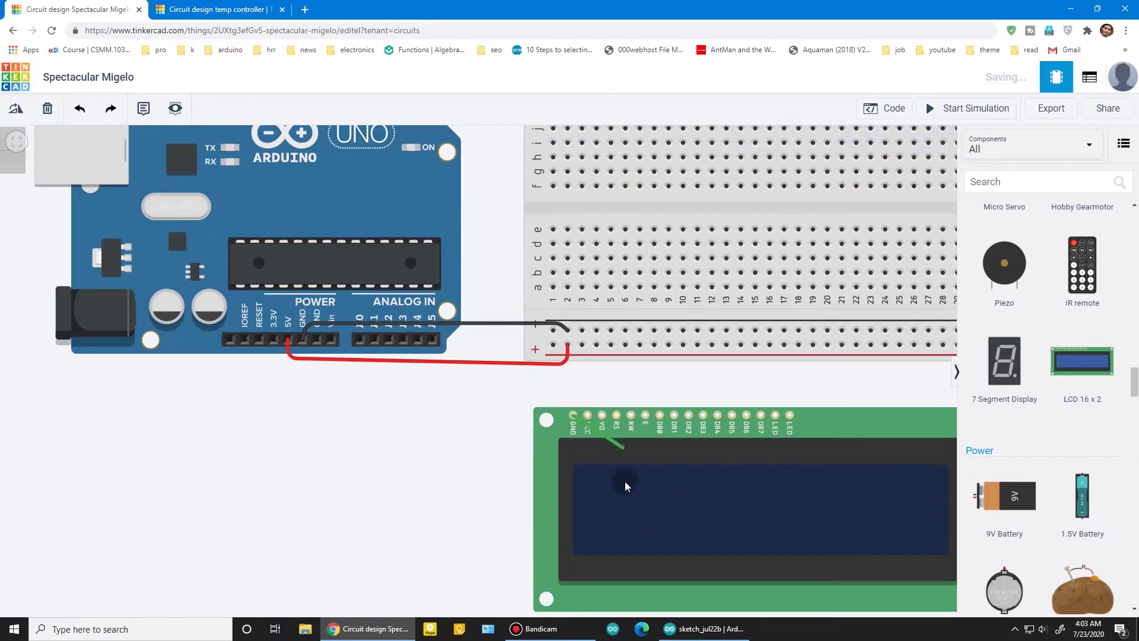
key("Escape")
left_click_drag(618, 470, 640, 470)
left_click(591, 413)
left_click(596, 330)
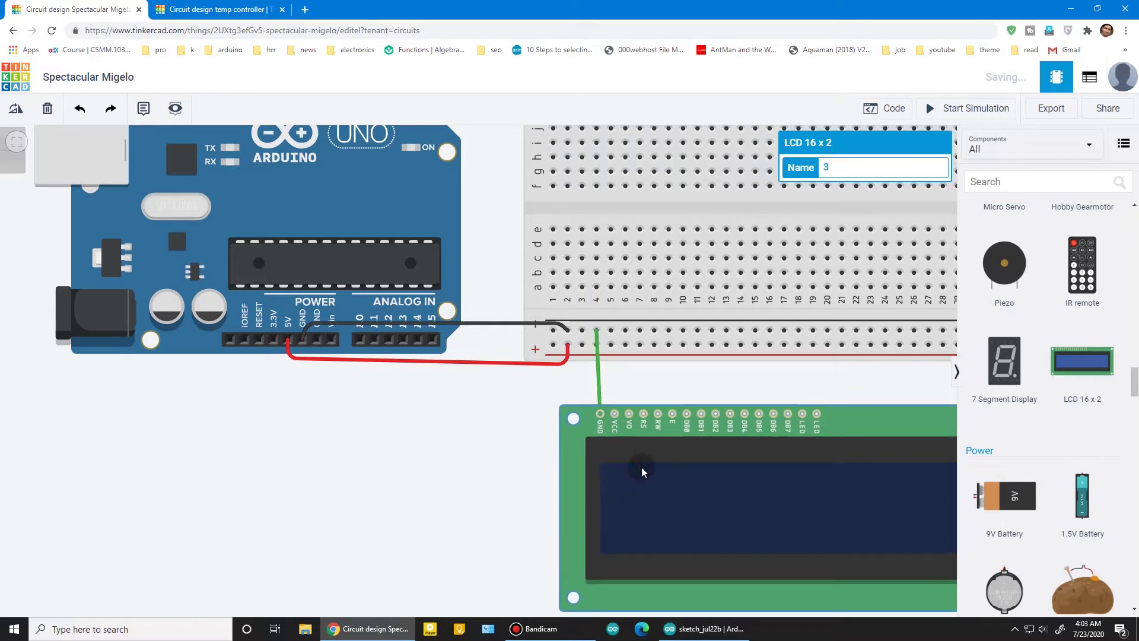
Wire the LCD's VCC pin to the lower positive rail in red and colour the LCD's GND wire black
left_click(614, 414)
left_click(611, 344)
left_click(859, 166)
left_click(861, 188)
left_click(597, 374)
left_click(859, 166)
left_click(854, 180)
left_click(766, 374)
Place the potentiometer on the lower half of the breadboard with its terminals in columns 3, 4 and 5
scroll(770, 378, "down", 3)
left_click(797, 434)
scroll(797, 434, "down", 2)
left_click_drag(919, 481, 650, 535)
left_click_drag(872, 275, 485, 340)
scroll(509, 379, "up", 2)
scroll(510, 379, "up", 2)
left_click(506, 392)
left_click_drag(864, 452, 936, 492)
left_click(547, 355)
mouse_move(546, 360)
left_mouse_down()
mouse_move(532, 350)
mouse_move(543, 349)
left_mouse_up()
left_click(534, 407)
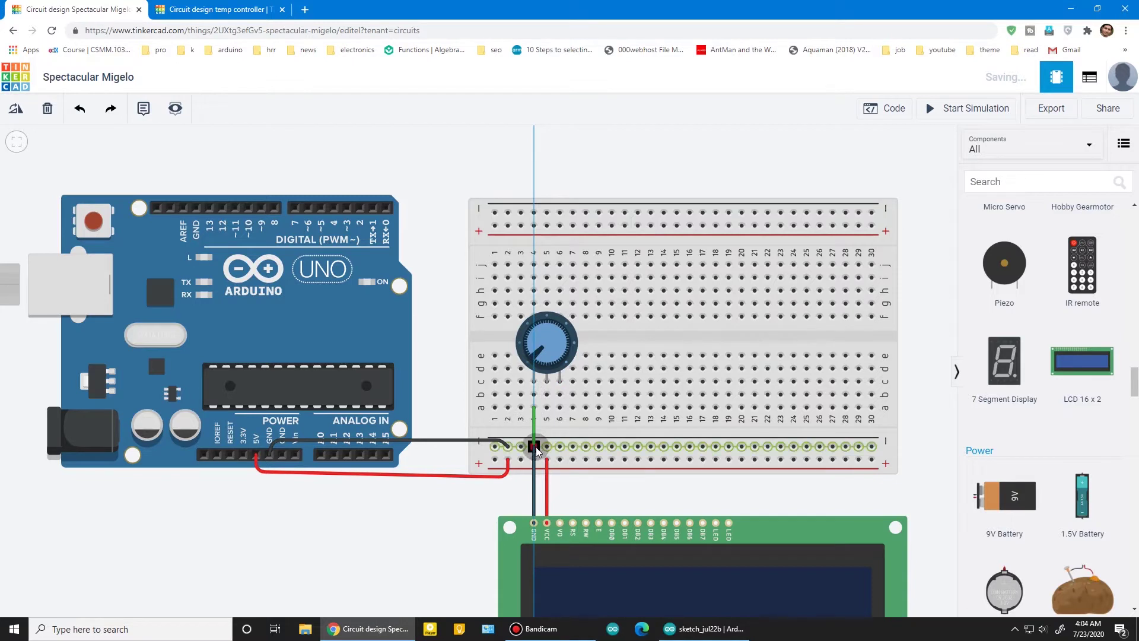
key("Escape")
left_click_drag(551, 358, 536, 361)
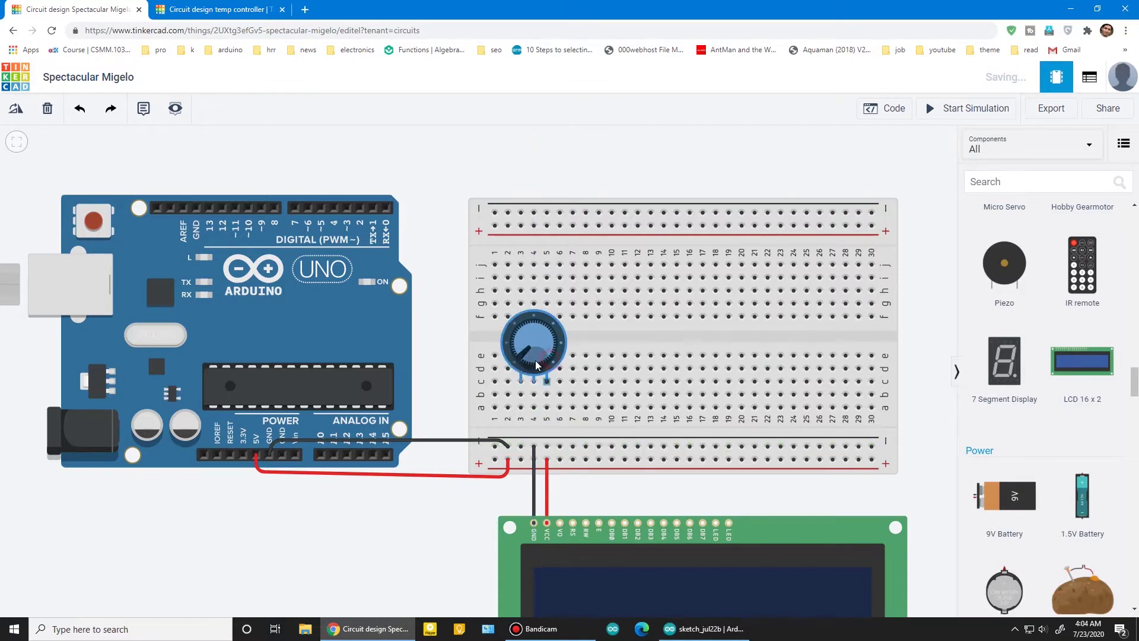
Wire the potentiometer's column 3 terminal to the lower negative rail and colour the wire black
left_click(520, 408)
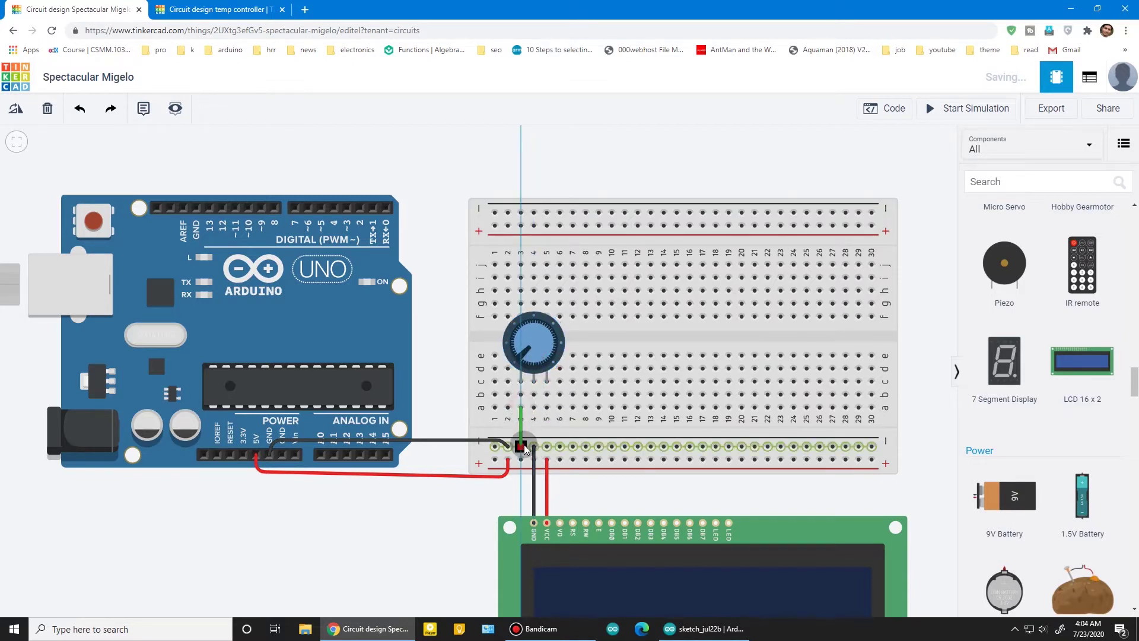
left_click(521, 446)
left_click(854, 166)
left_click(856, 184)
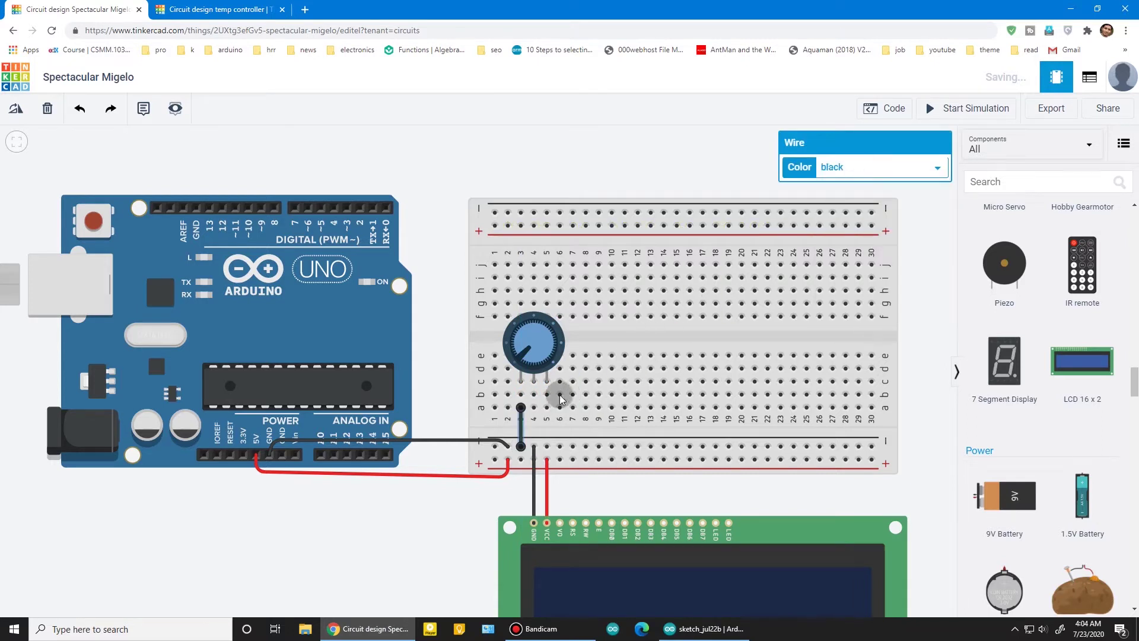
Wire the potentiometer's column 5 terminal to the lower positive rail and colour the wire red
left_click(545, 408)
left_click(546, 460)
left_click(890, 169)
left_click(855, 197)
left_click(943, 366)
Wire the potentiometer's middle terminal in column 4 to the LCD's V0 pin, routing around the red wire
left_click(522, 427)
left_click(533, 415)
left_click(559, 446)
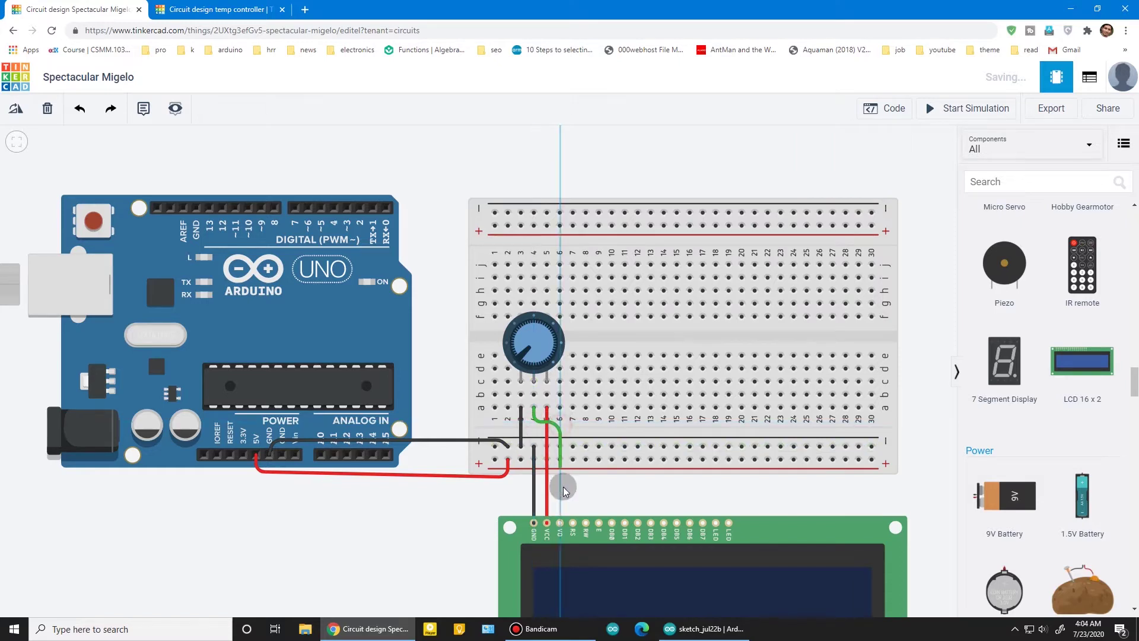
Wire the LCD's RS pin to Arduino digital pin 10, routed above both boards, and colour it orange
left_click(573, 523)
scroll(572, 145, "down", 2)
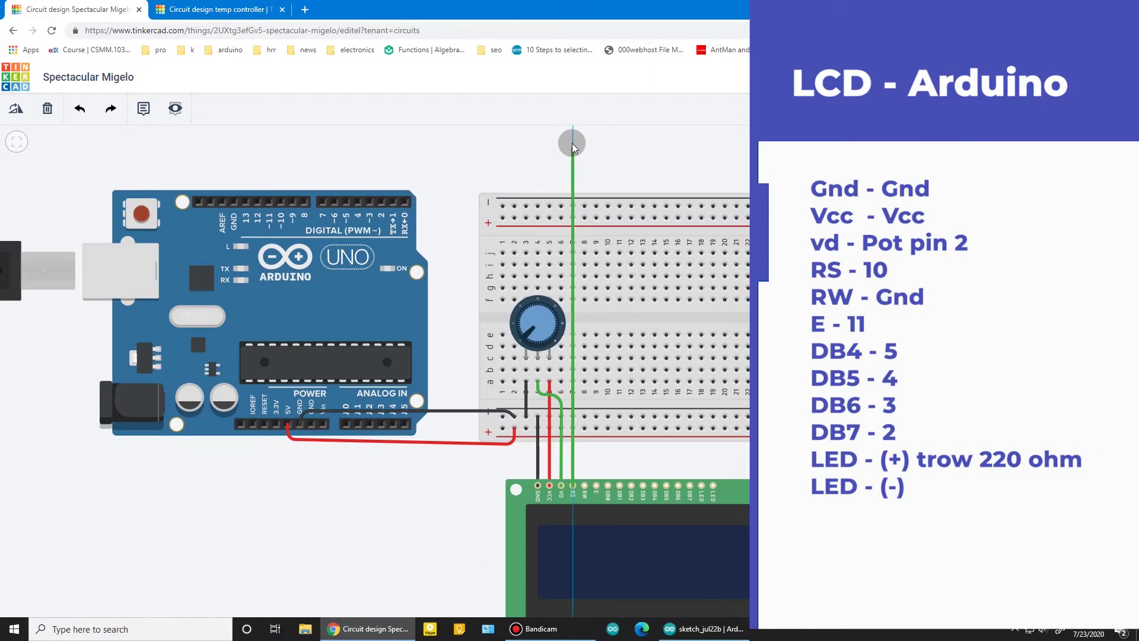
left_click(574, 128)
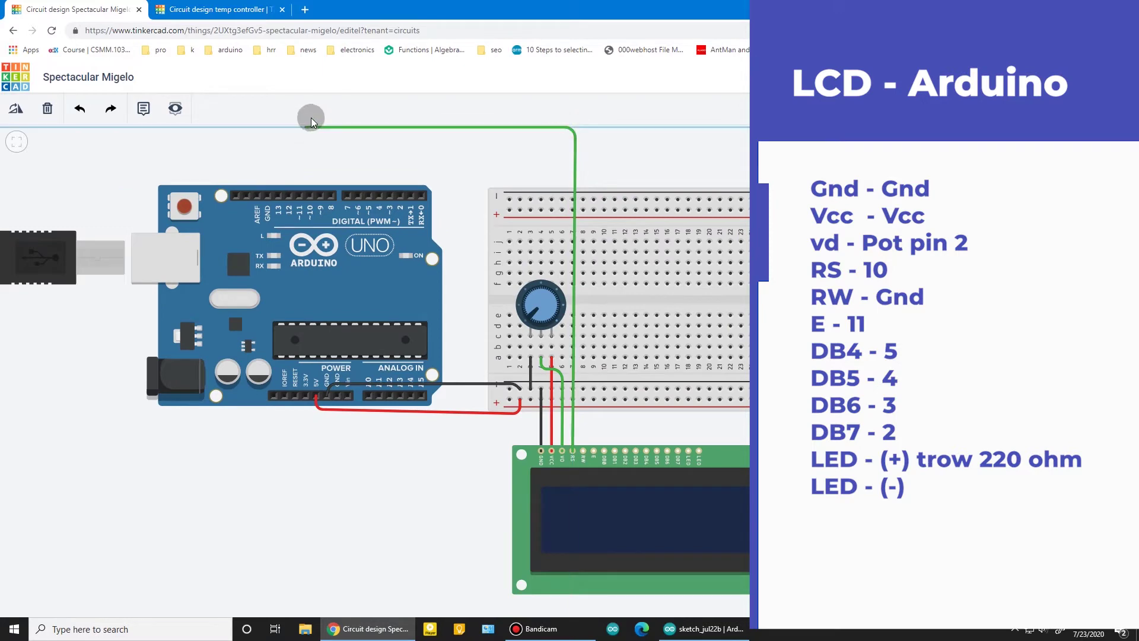
left_click(310, 196)
scroll(453, 190, "down", 3)
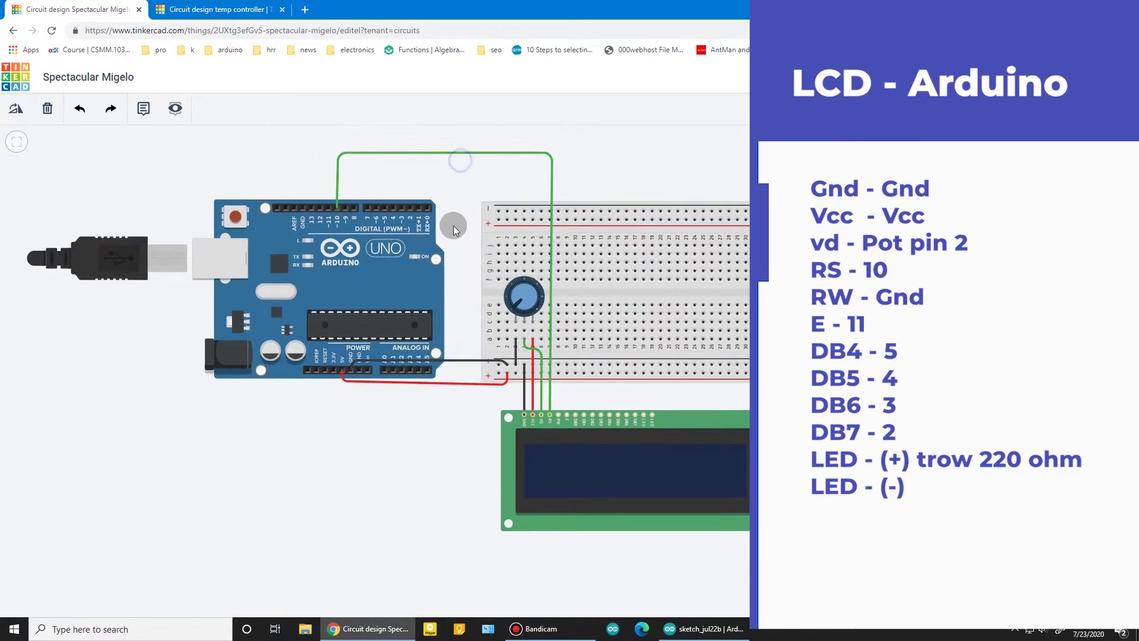
left_click(364, 202)
left_click_drag(334, 207, 332, 204)
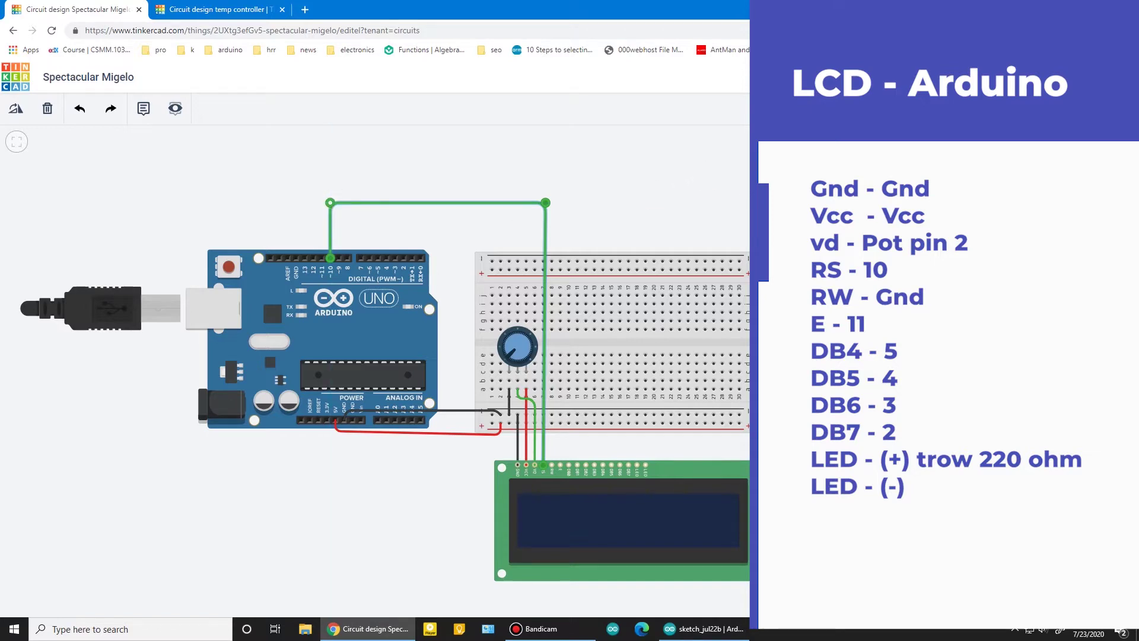
key("3")
Wire the LCD's RW pin to the breadboard's lower negative rail in black
scroll(666, 235, "up", 3)
left_click(508, 549)
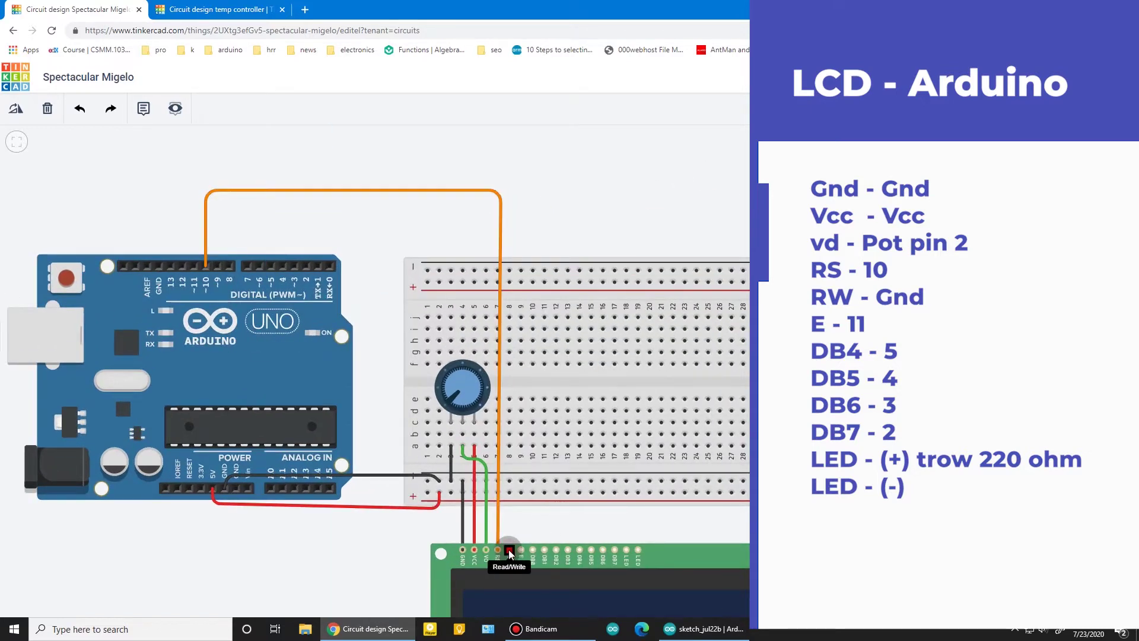
left_click(508, 480)
Wire the LCD's E pin to Arduino digital pin 11, routed just below the orange wire, and colour it yellow
left_click(521, 551)
left_click(523, 206)
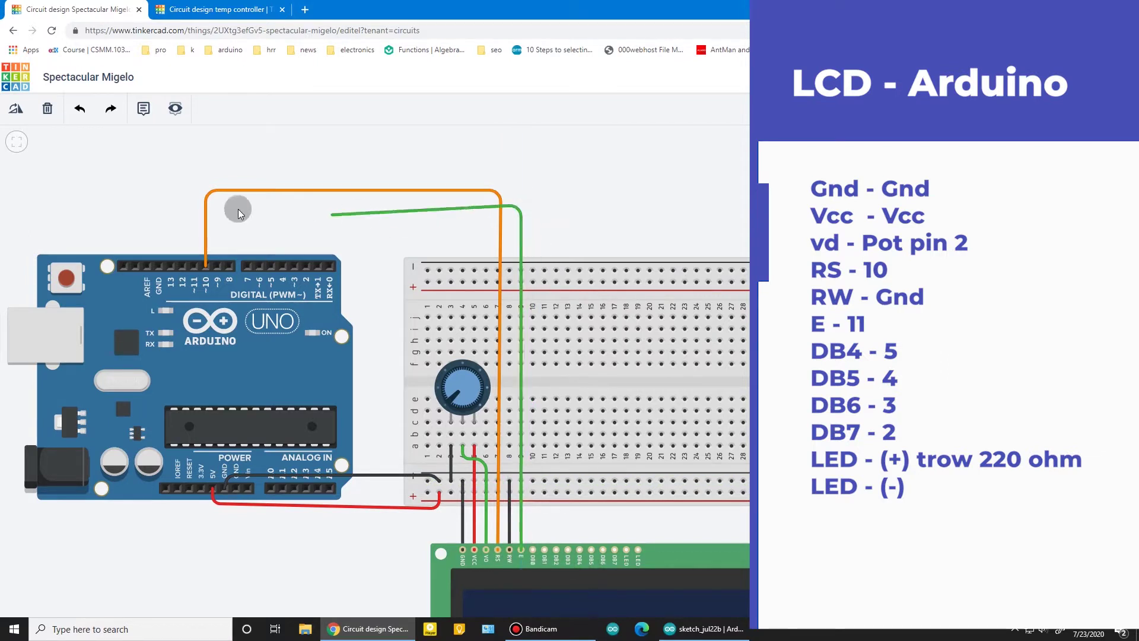
left_click(194, 205)
left_click(194, 266)
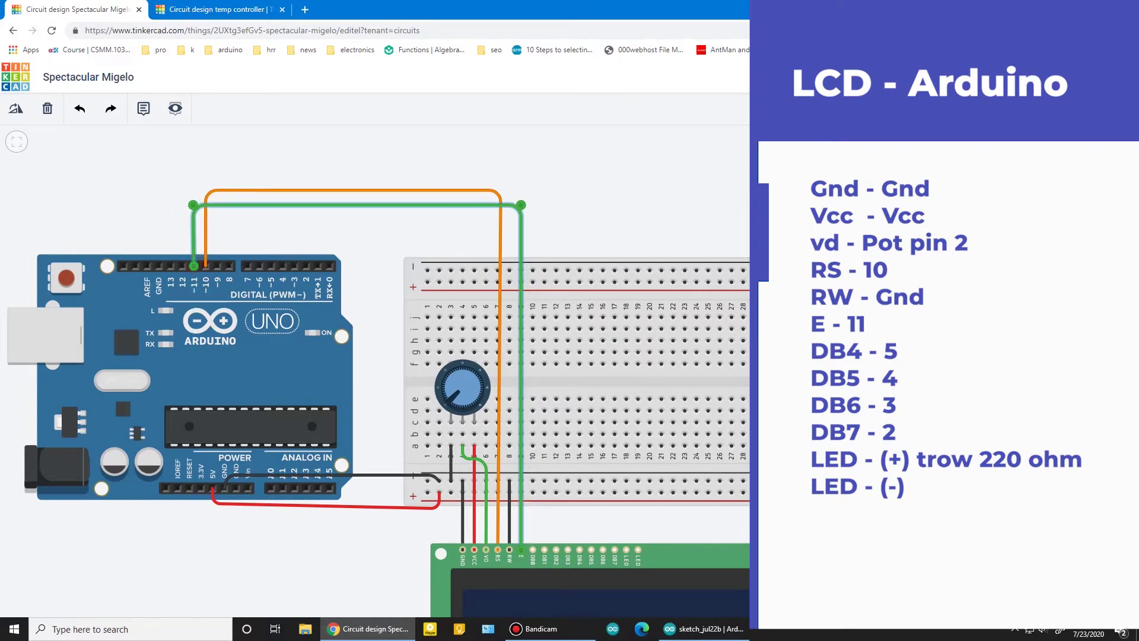
key("4")
key("Escape")
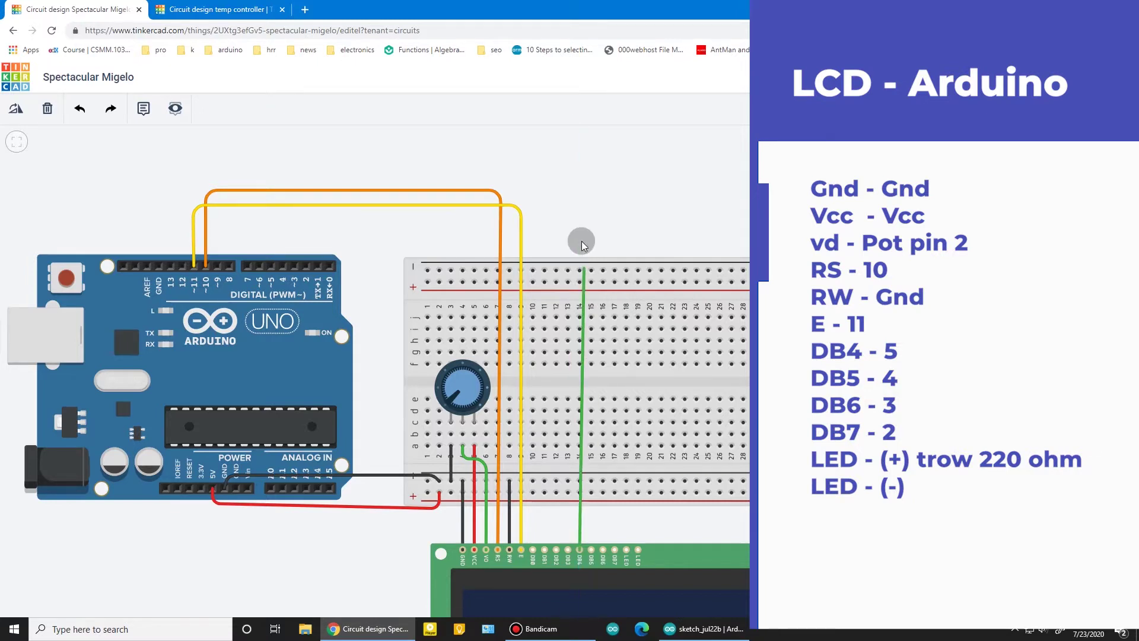
Wire the LCD's DB4 pin to Arduino digital pin 5, lower its bends below the yellow wire and colour it turquoise
left_click(579, 212)
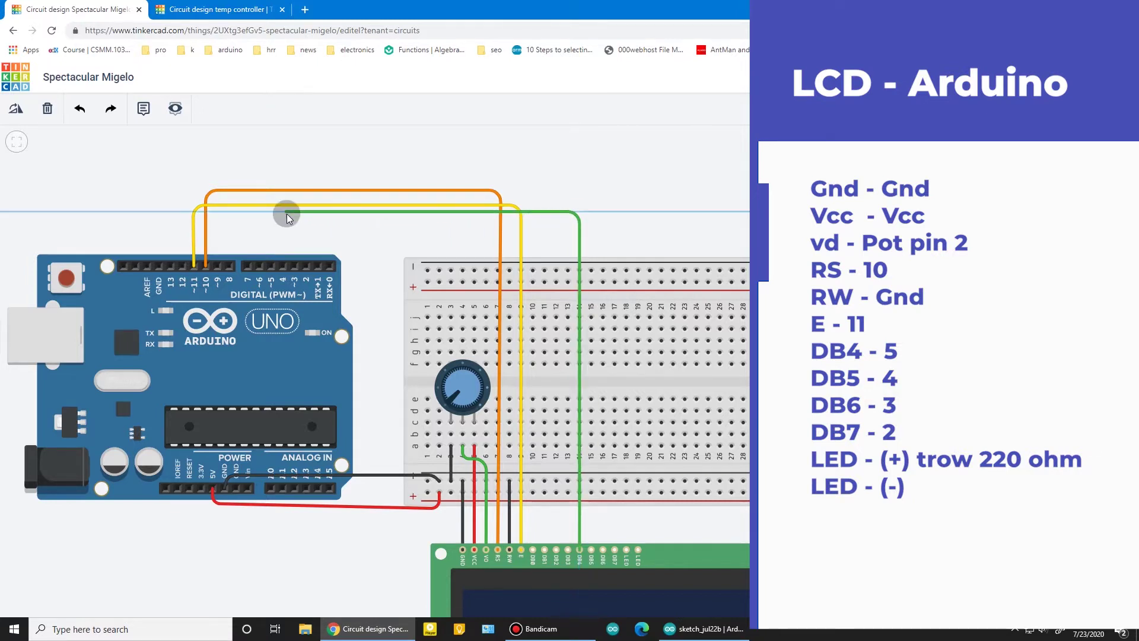
left_click(265, 213)
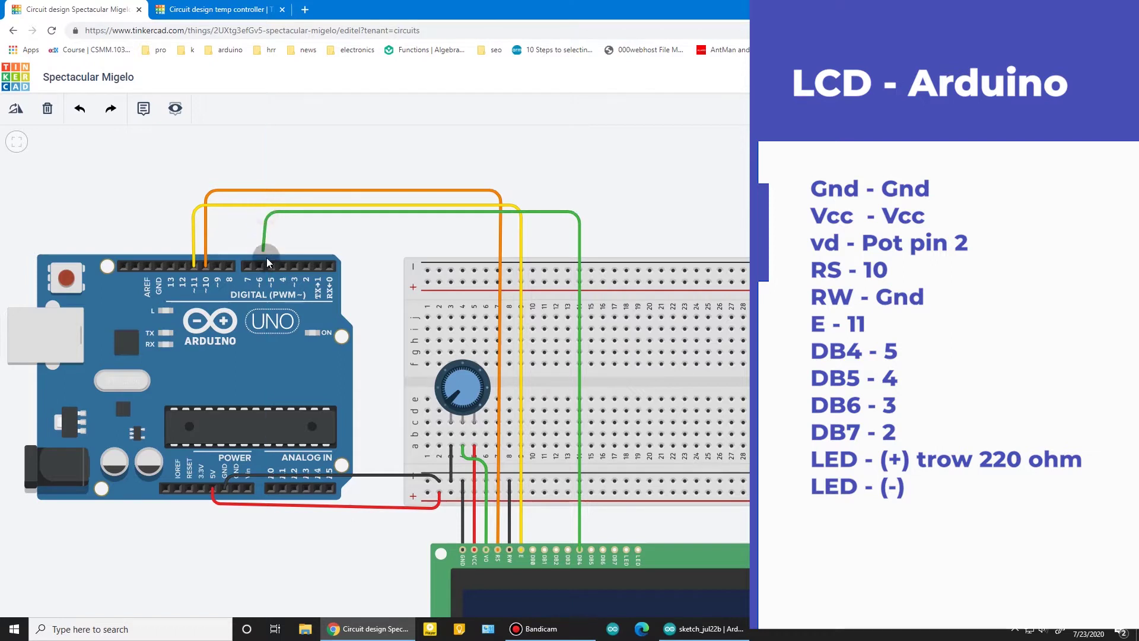
left_click(270, 265)
left_click_drag(268, 213, 269, 220)
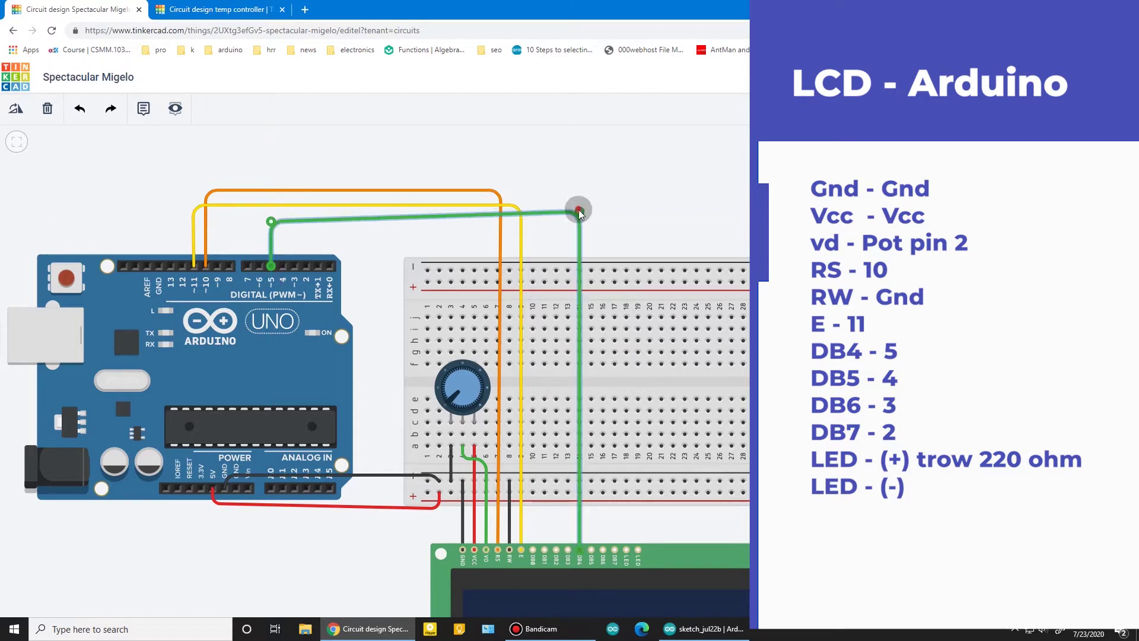
left_click_drag(579, 211, 579, 219)
key("6")
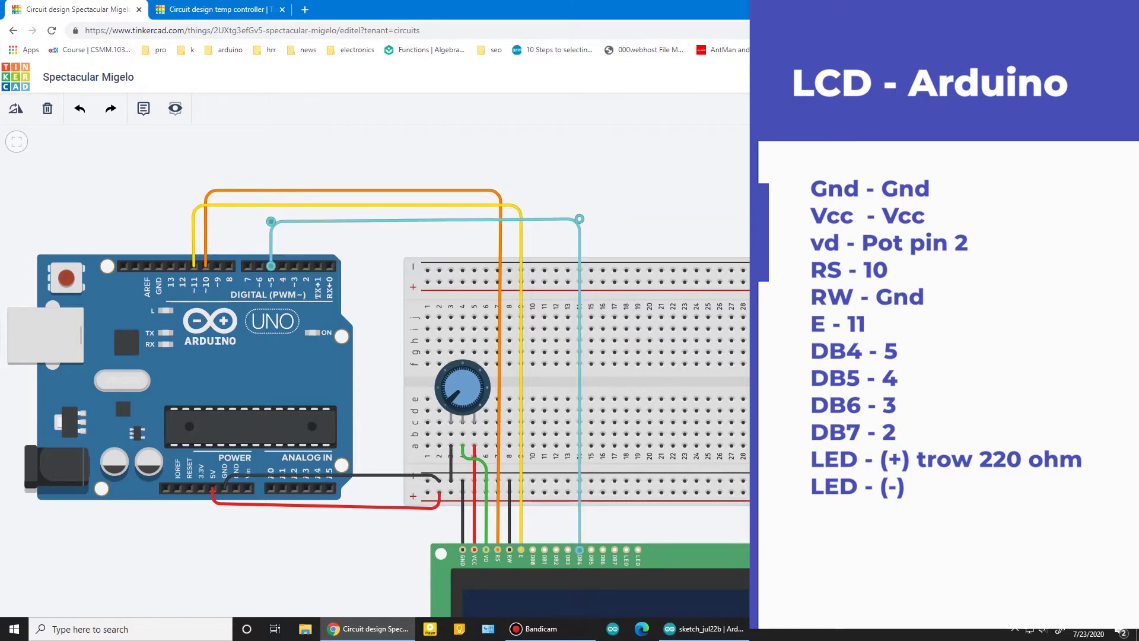
Wire the LCD's DB5 pin to Arduino digital pin 4, routed below the turquoise wire, and colour it blue
left_click(592, 529)
left_click(592, 231)
left_click(280, 231)
left_click(283, 266)
left_click_drag(279, 230, 285, 232)
key("6")
Wire the LCD's DB6 pin to Arduino digital pin 3, routed just below the blue wire, and colour it purple
left_click(602, 549)
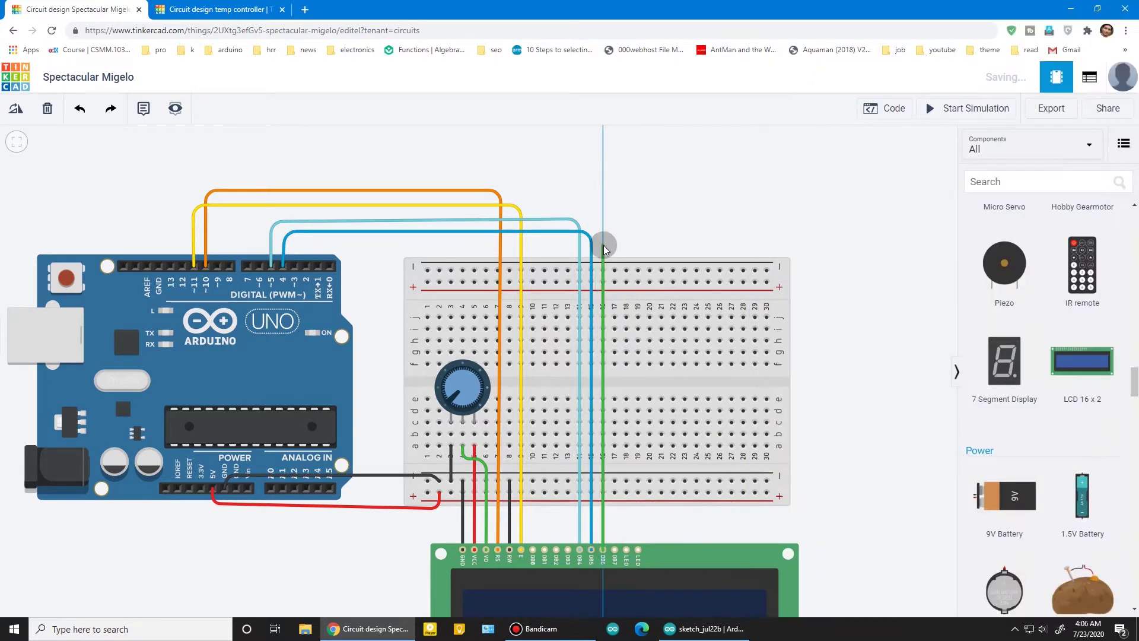
left_click(602, 237)
left_click(293, 237)
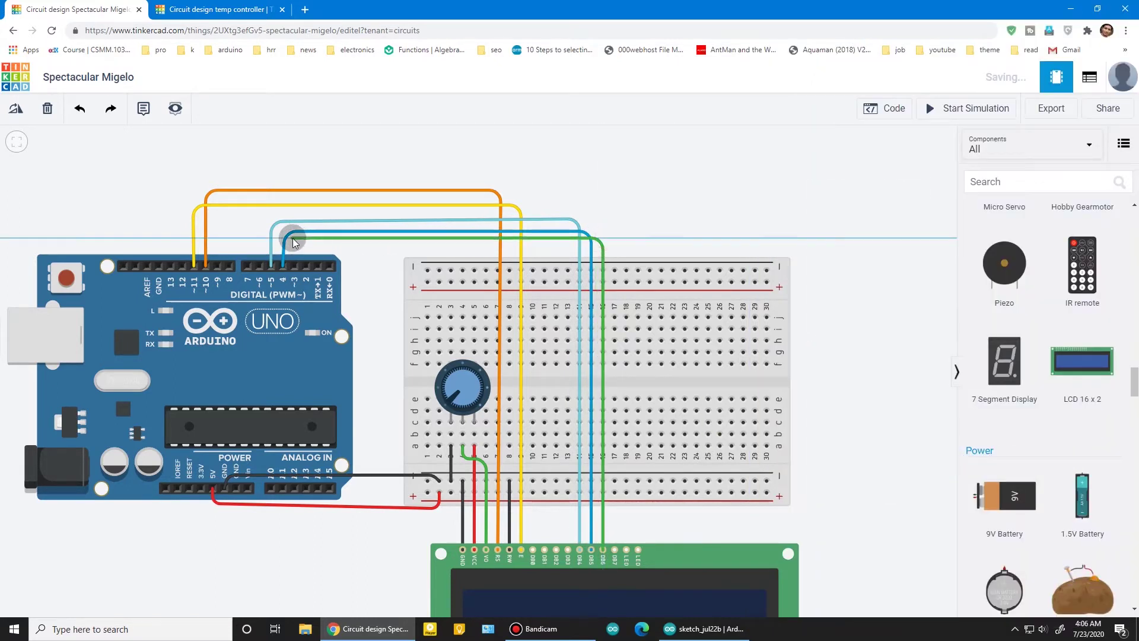
left_click(293, 266)
left_click(872, 166)
left_click(846, 246)
left_click(878, 167)
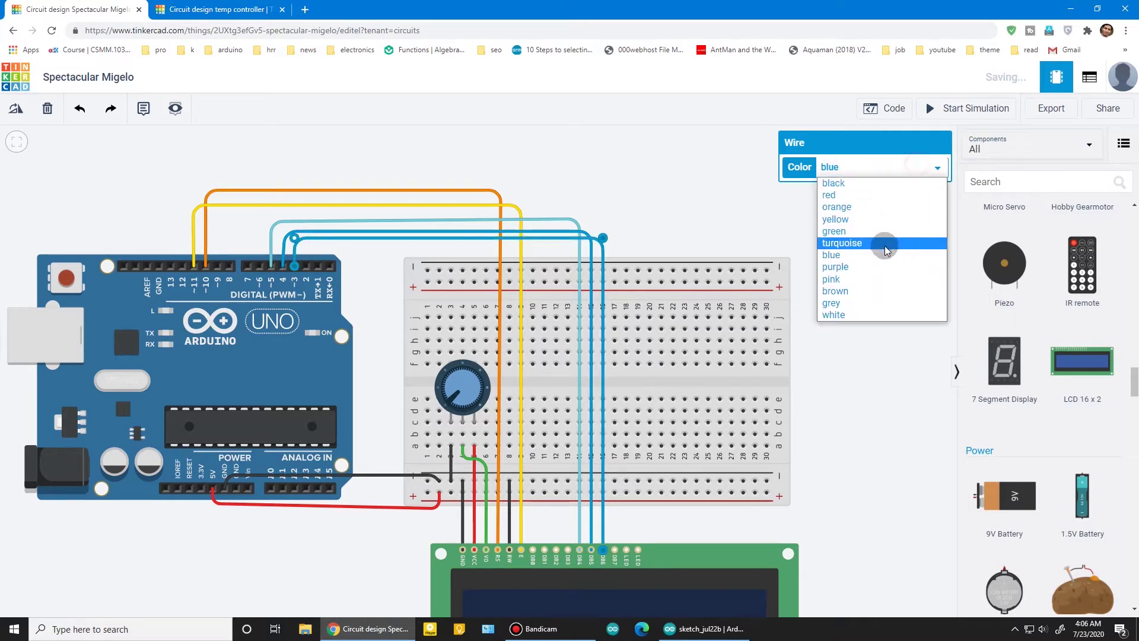
left_click(876, 265)
Wire the LCD's DB7 pin to Arduino digital pin 2, routed just below the purple wire, and colour it pink
left_click(614, 552)
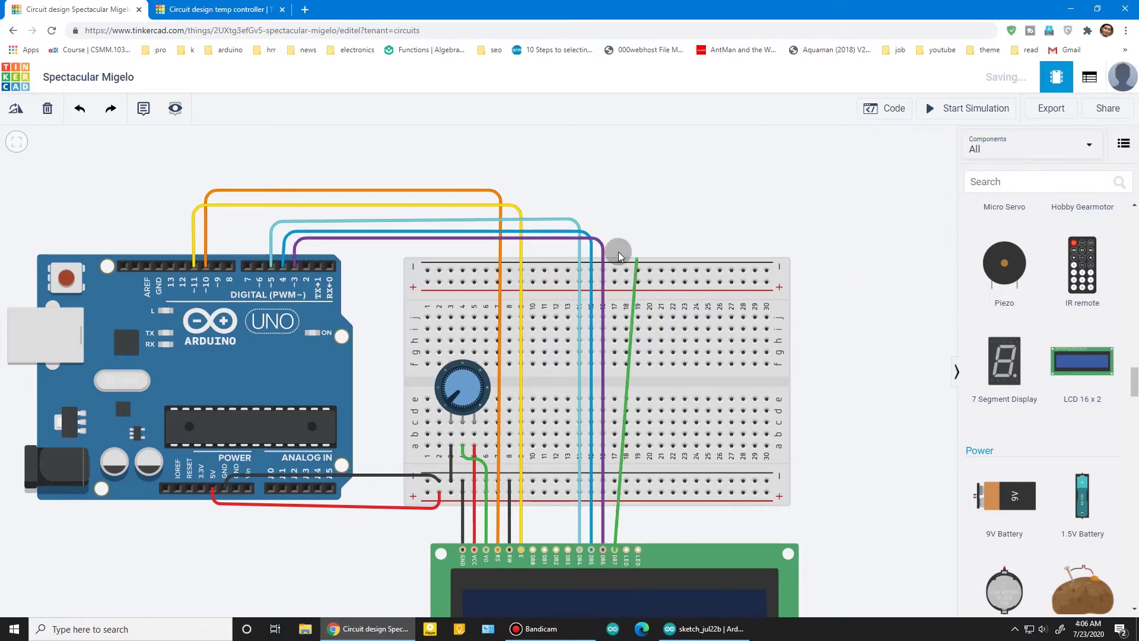
left_click(614, 246)
left_click(307, 247)
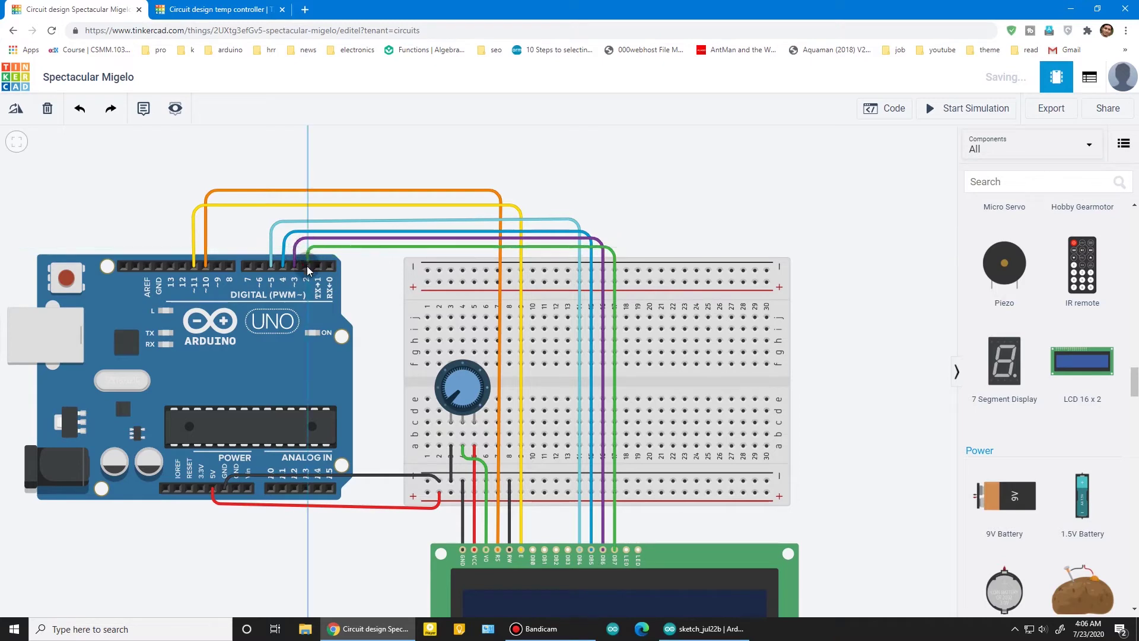
left_click(306, 265)
left_click(877, 167)
left_click(857, 280)
left_click(889, 378)
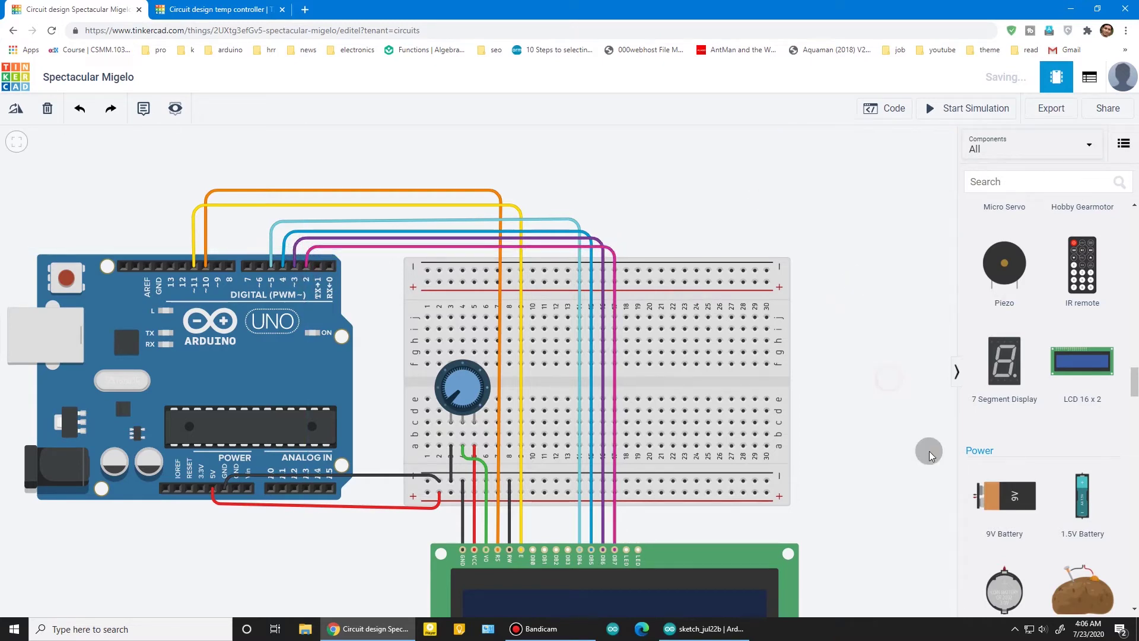
Move the resistor between the breadboard and the LCD, near the LED pins, and set its resistance to 220 Ω
scroll(680, 529, "up", 2)
scroll(679, 529, "down", 2)
left_click_drag(838, 516, 793, 333)
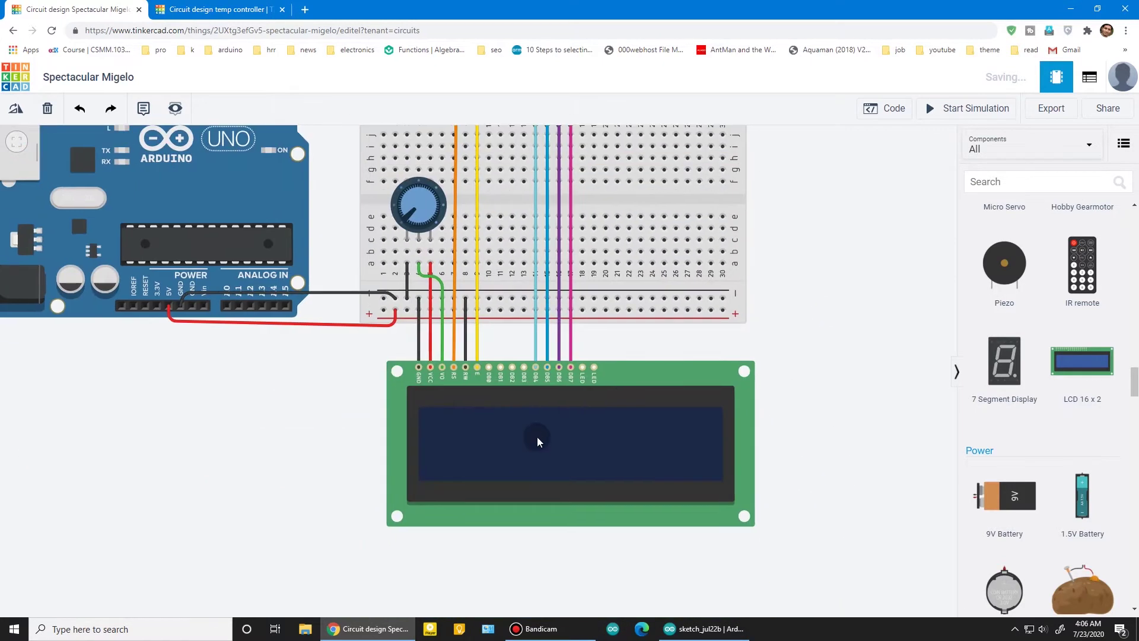
left_click(534, 446)
left_click_drag(532, 469, 536, 480)
scroll(638, 358, "up", 3)
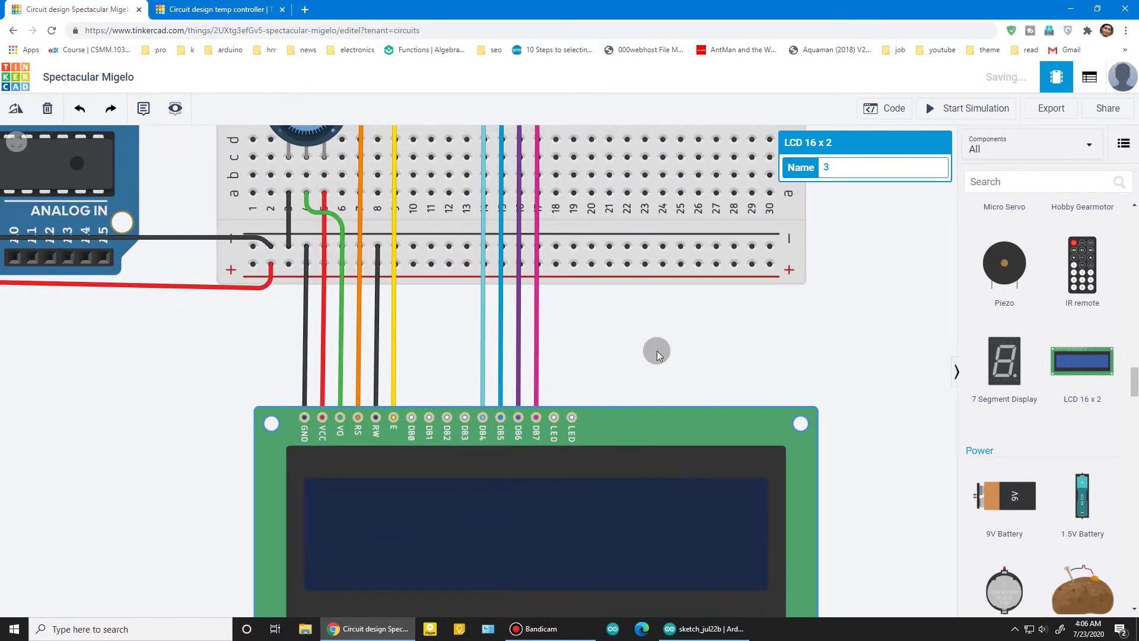
scroll(720, 322, "down", 3)
scroll(726, 251, "up", 1)
left_click(726, 251)
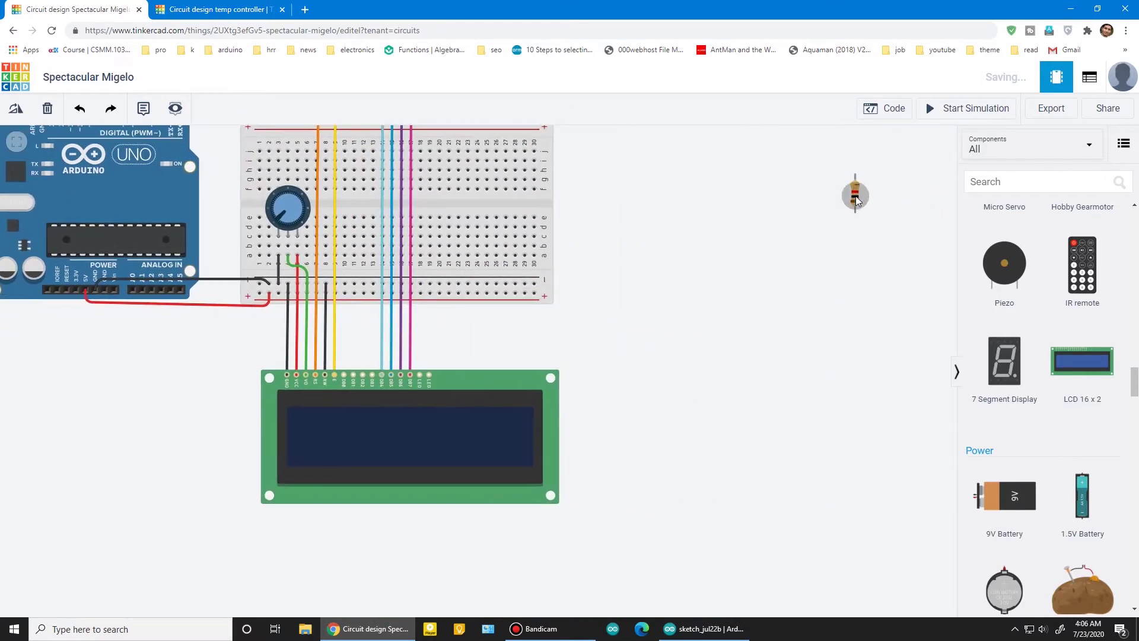
left_click_drag(856, 201, 500, 335)
left_click(892, 185)
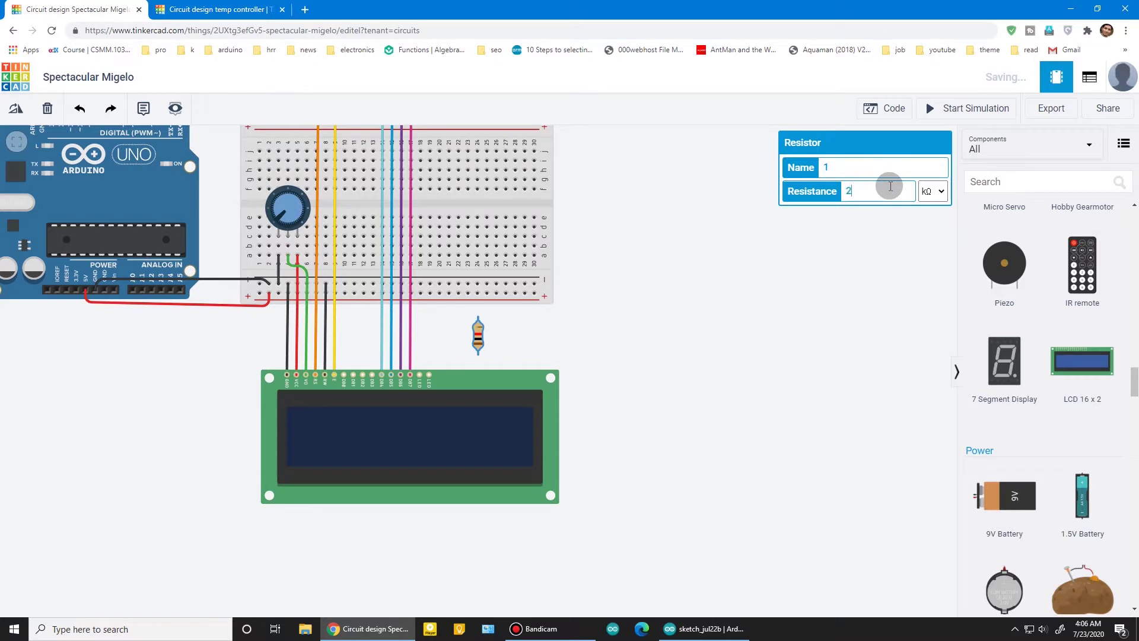
left_click(932, 191)
left_click(930, 252)
Align the 220 Ω resistor above the LCD's first LED pin and wire it in red to that pin and the lower positive rail
scroll(495, 336, "up", 2)
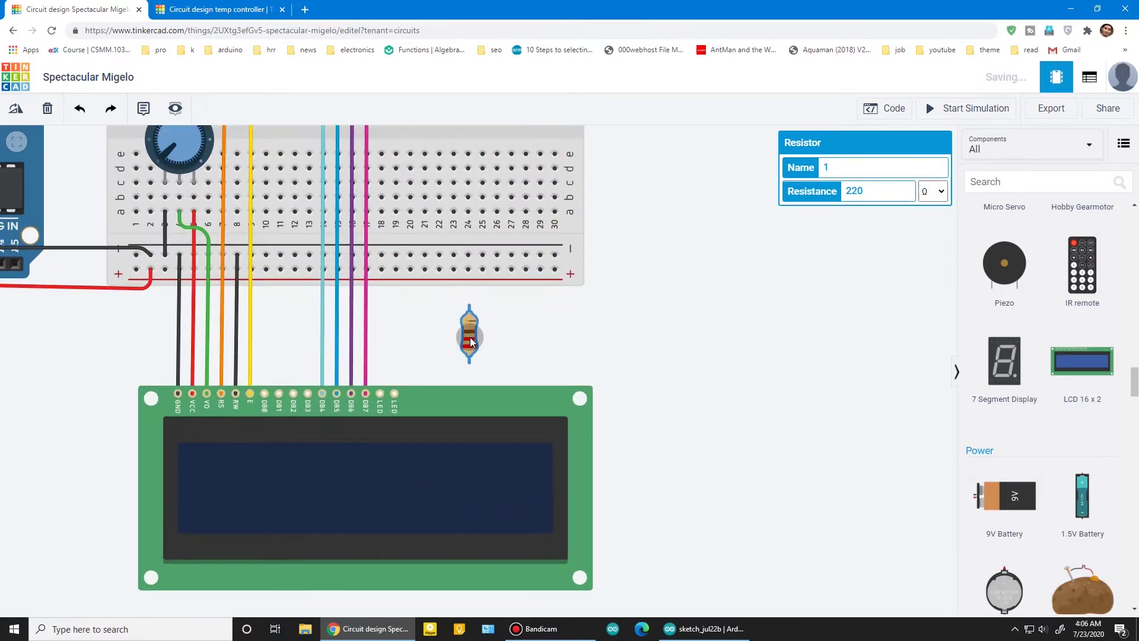
left_click_drag(429, 337, 382, 323)
left_click(381, 270)
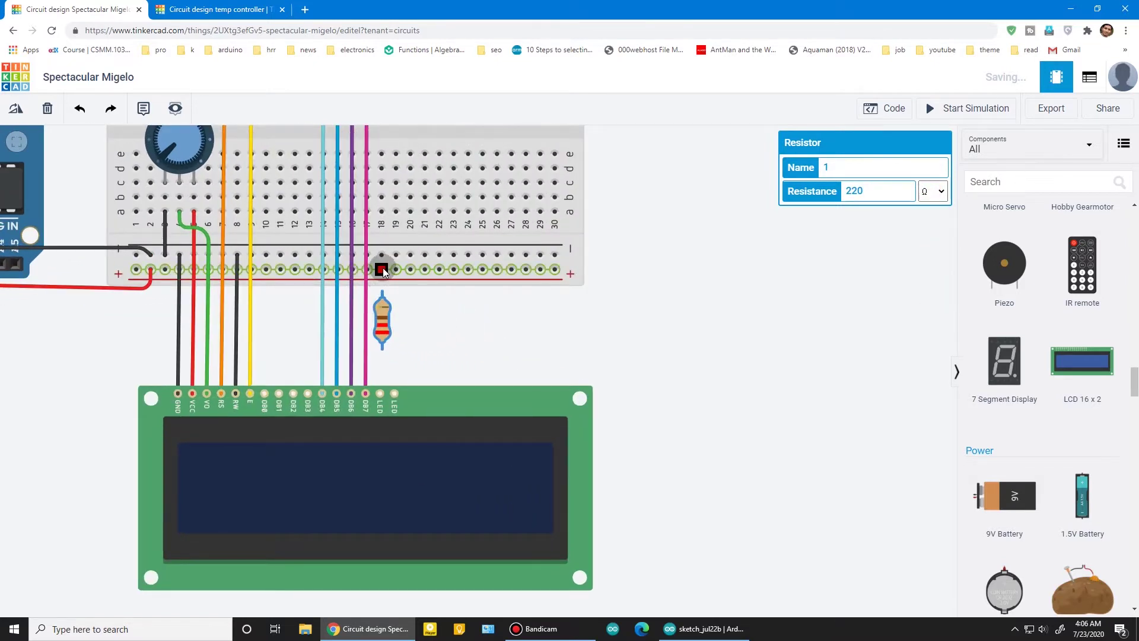
left_click(383, 297)
left_click(380, 393)
left_click(383, 350)
left_click(854, 167)
left_click(842, 194)
left_click(854, 168)
left_click(842, 206)
Wire the LCD's second LED pin straight to the breadboard's lower positive rail in green
left_click(396, 270)
left_click(394, 392)
left_click(382, 325)
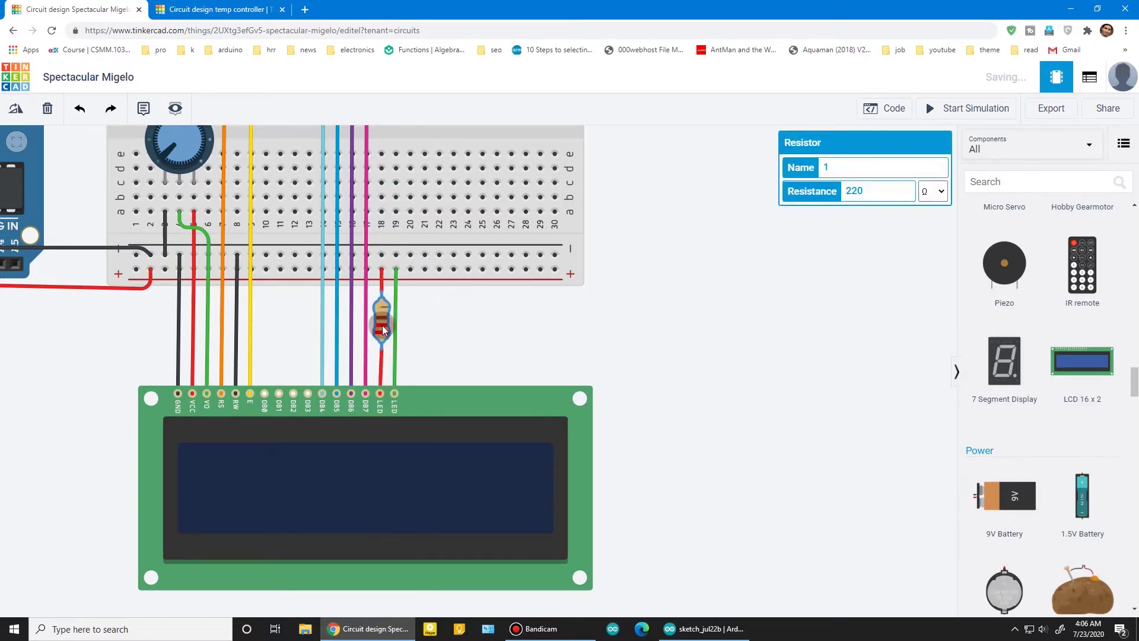
left_click(528, 322)
scroll(528, 322, "down", 3)
left_click_drag(676, 372, 759, 385)
left_click_drag(486, 285, 475, 304)
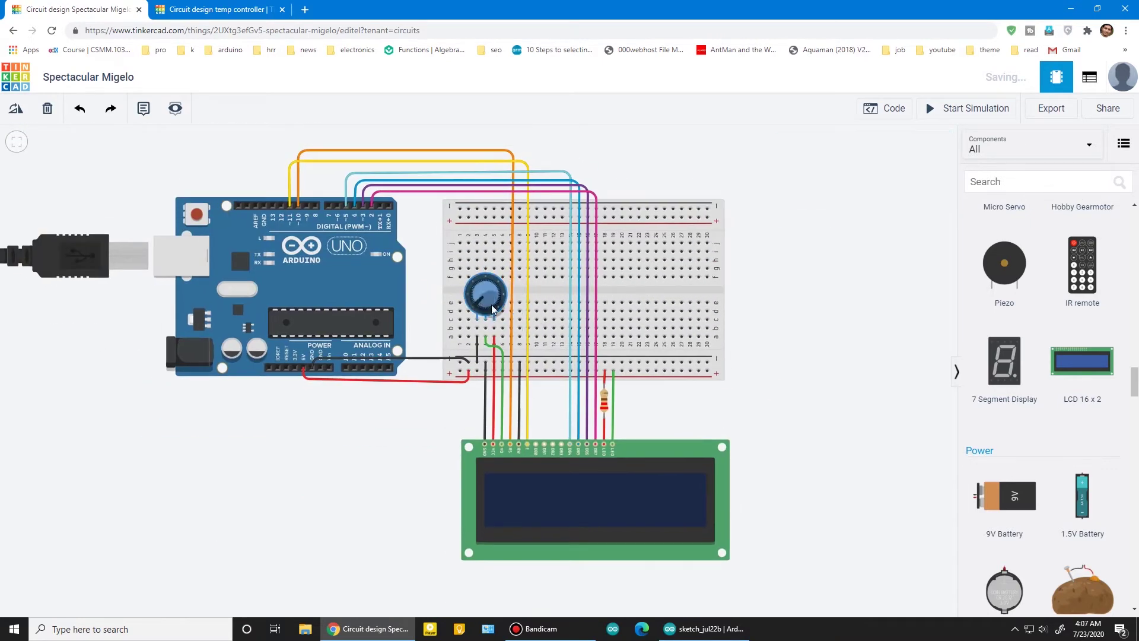
left_click(853, 324)
scroll(337, 431, "down", 2)
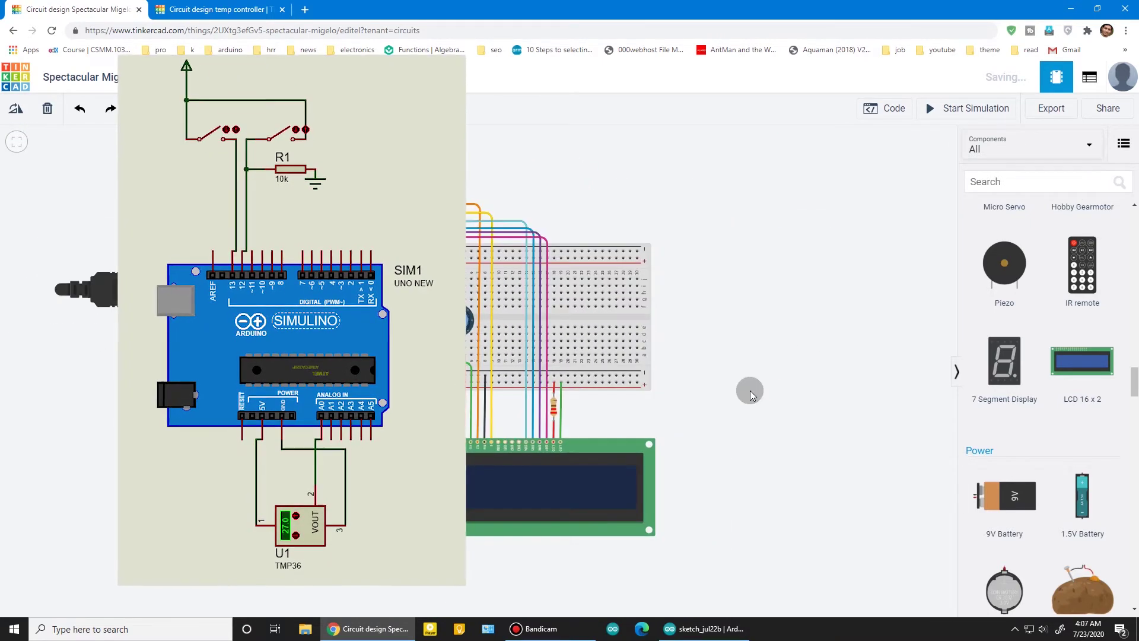
Search the components for "temperature" and place a TMP36 temperature sensor, legs up, below the Arduino's analog pins
left_click(1031, 182)
type("temp")
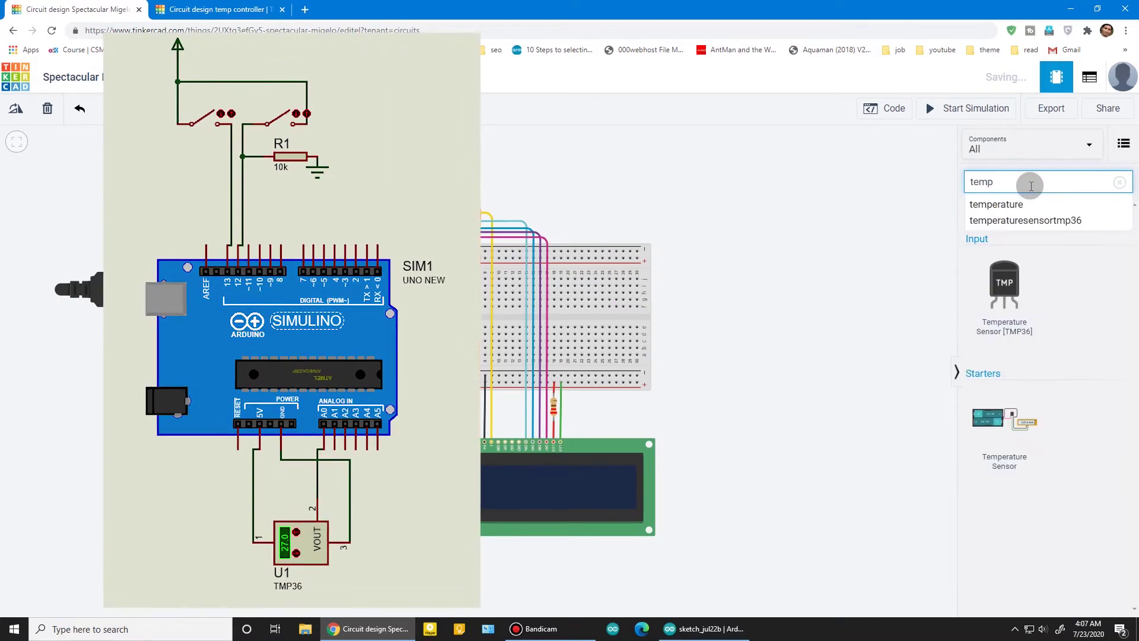
left_click(1011, 204)
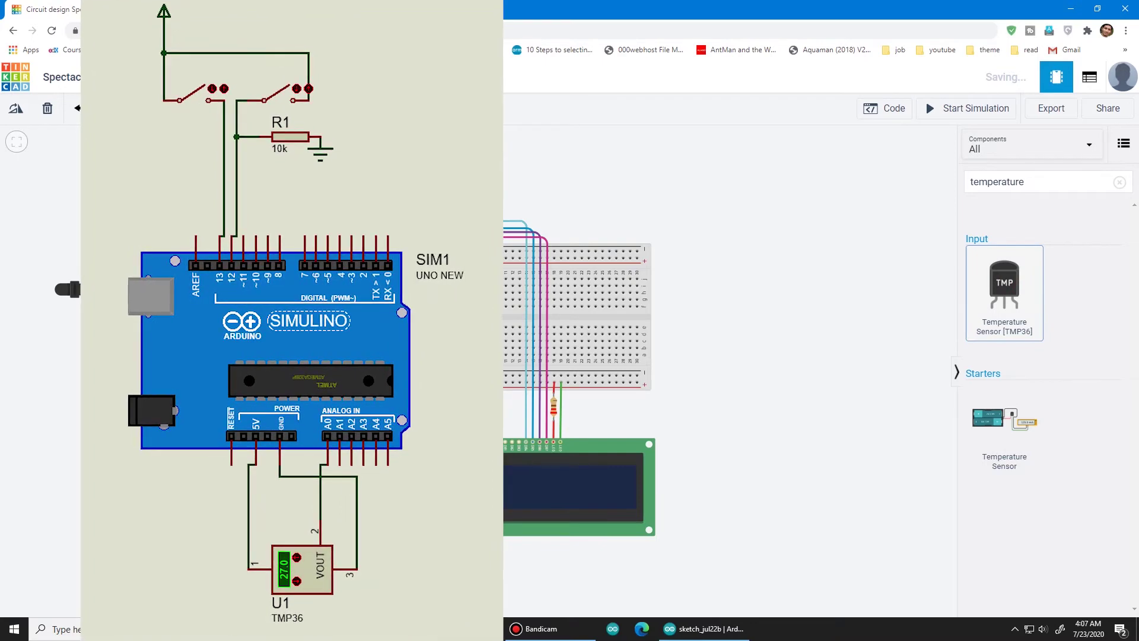
left_click(340, 420)
Wire Arduino analog pin A0 straight down to the temperature sensor's middle output leg in green
scroll(341, 420, "up", 3)
left_click(345, 353)
left_click_drag(350, 421, 345, 446)
Wire the temperature sensor's Power leg to the Arduino's 5V pin with two bends and colour it red
left_click(359, 445)
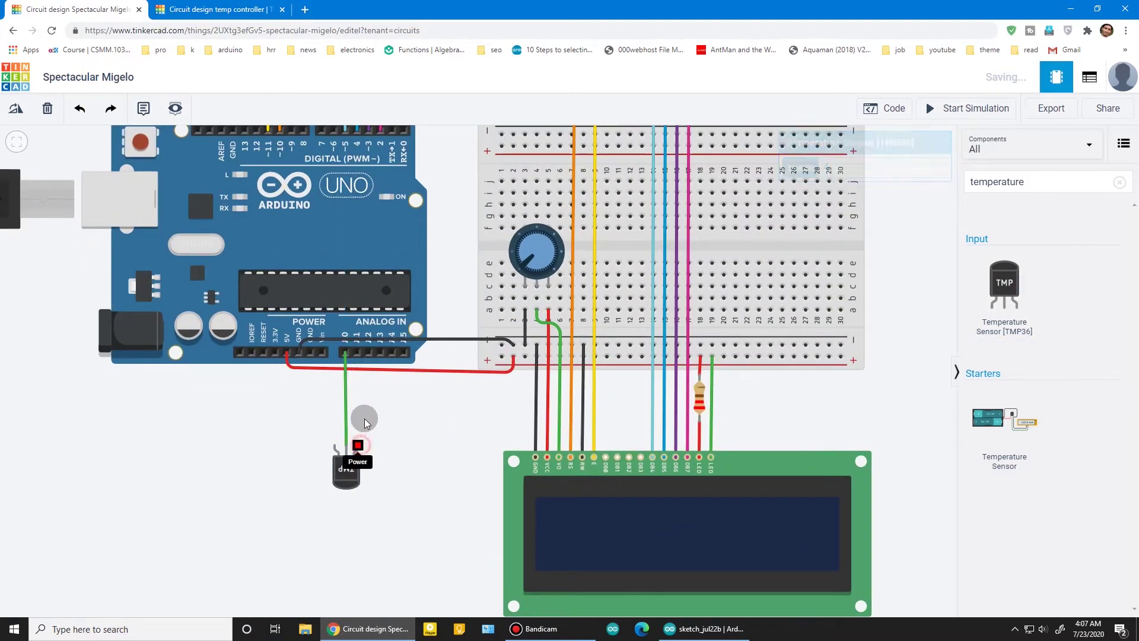
left_click(358, 392)
left_click(284, 393)
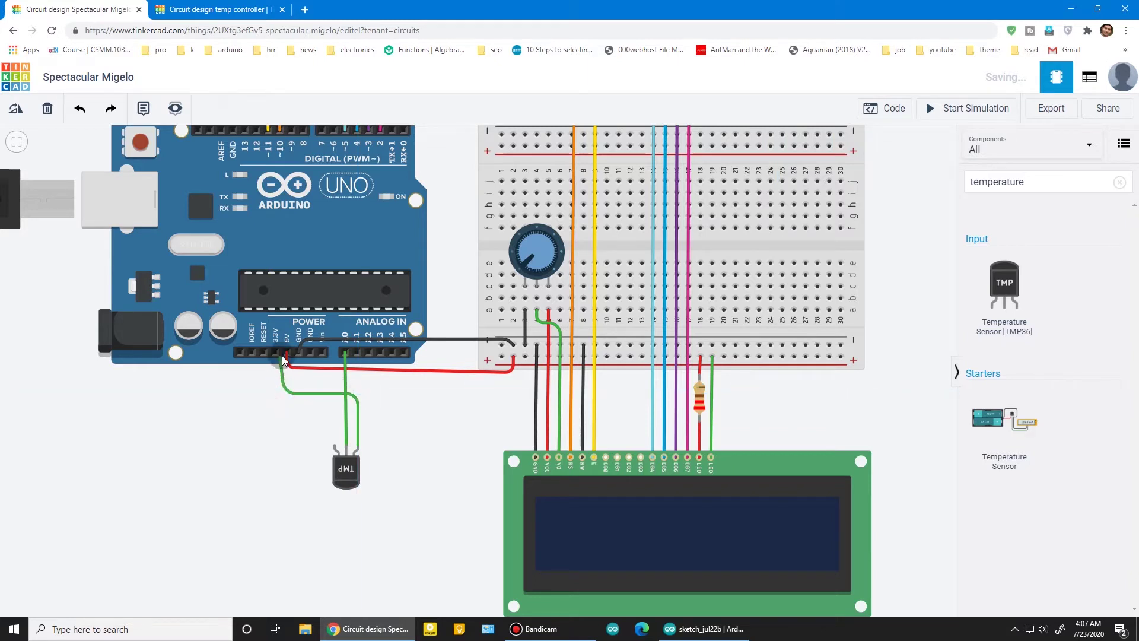
left_click(286, 352)
left_click(864, 167)
left_click(864, 194)
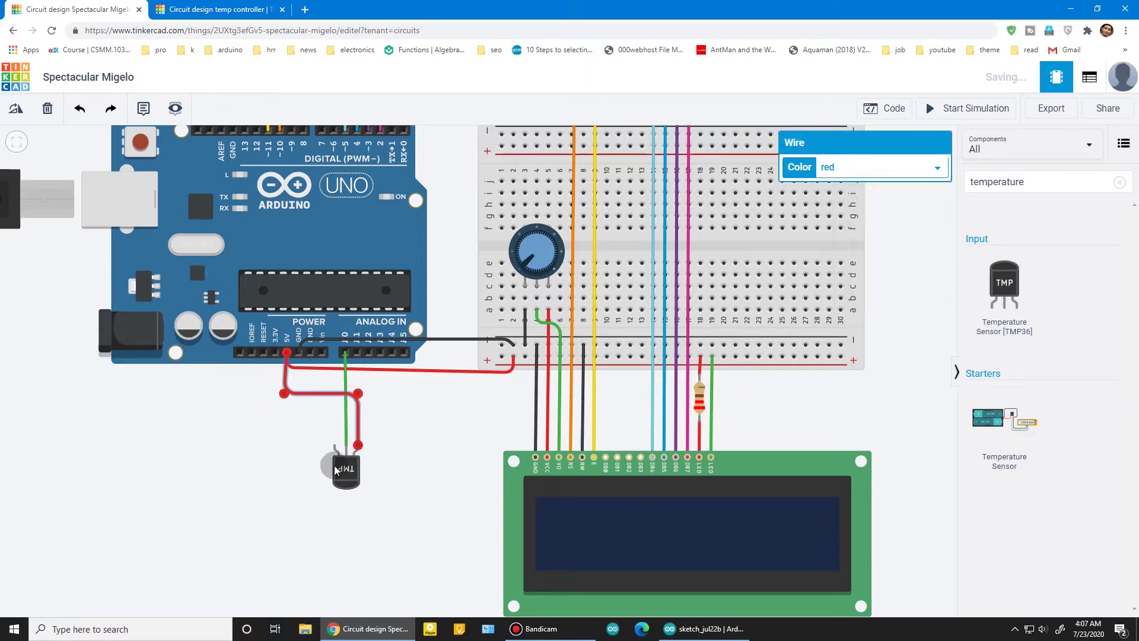
Wire the temperature sensor's remaining outer leg to an Arduino power-header GND pin, routed below the red wire, and colour it black
left_click(304, 474)
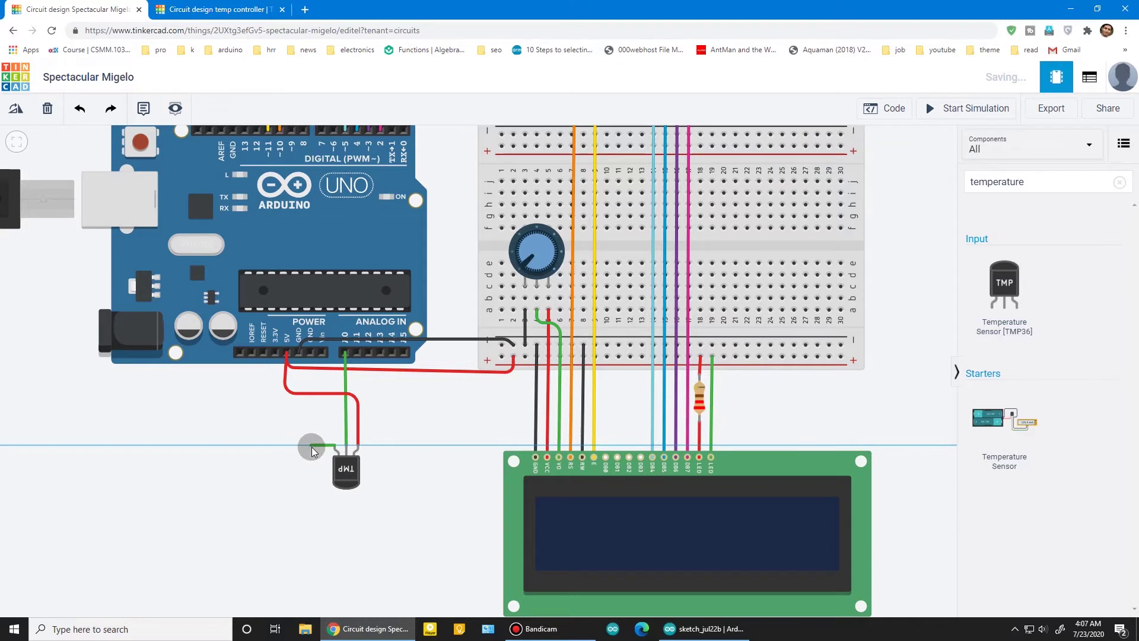
left_click(306, 416)
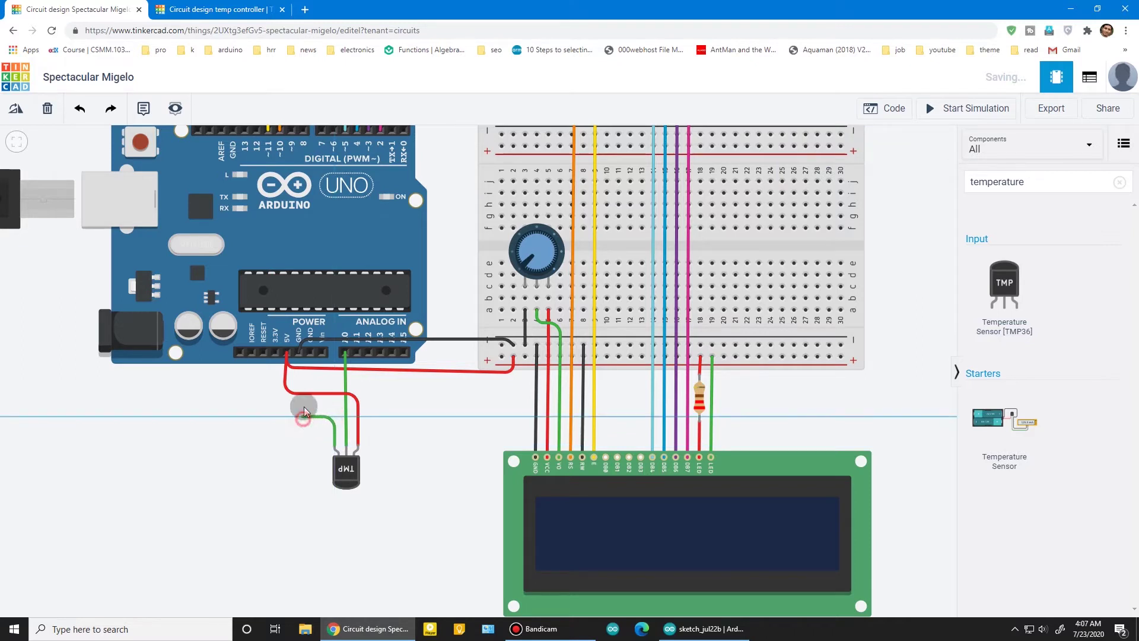
left_click(309, 352)
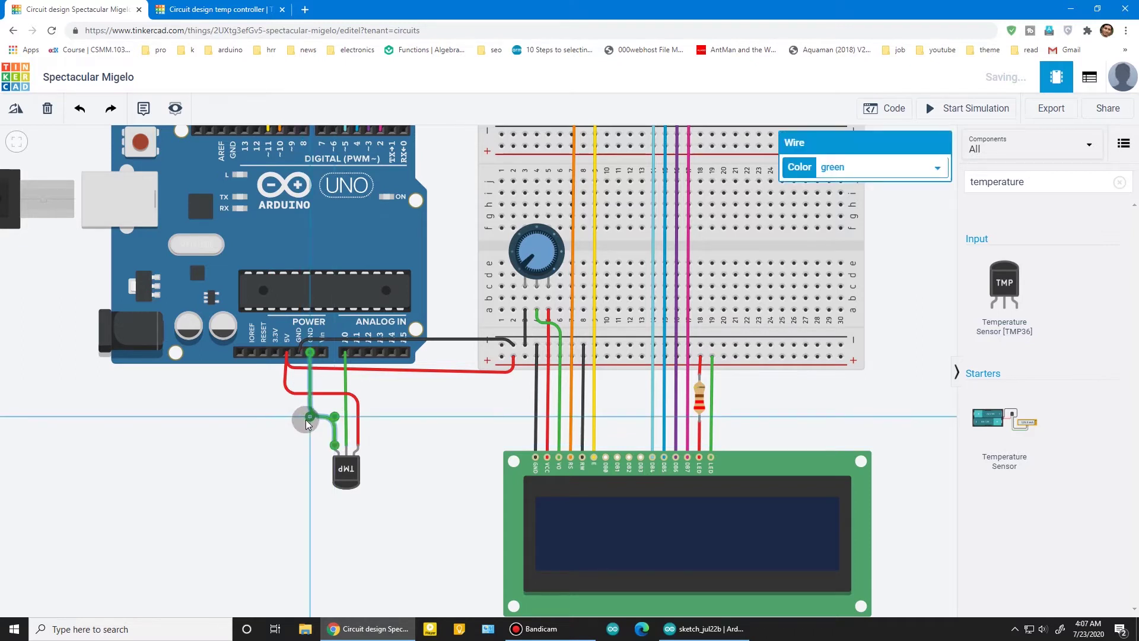
left_click(875, 168)
left_click(879, 189)
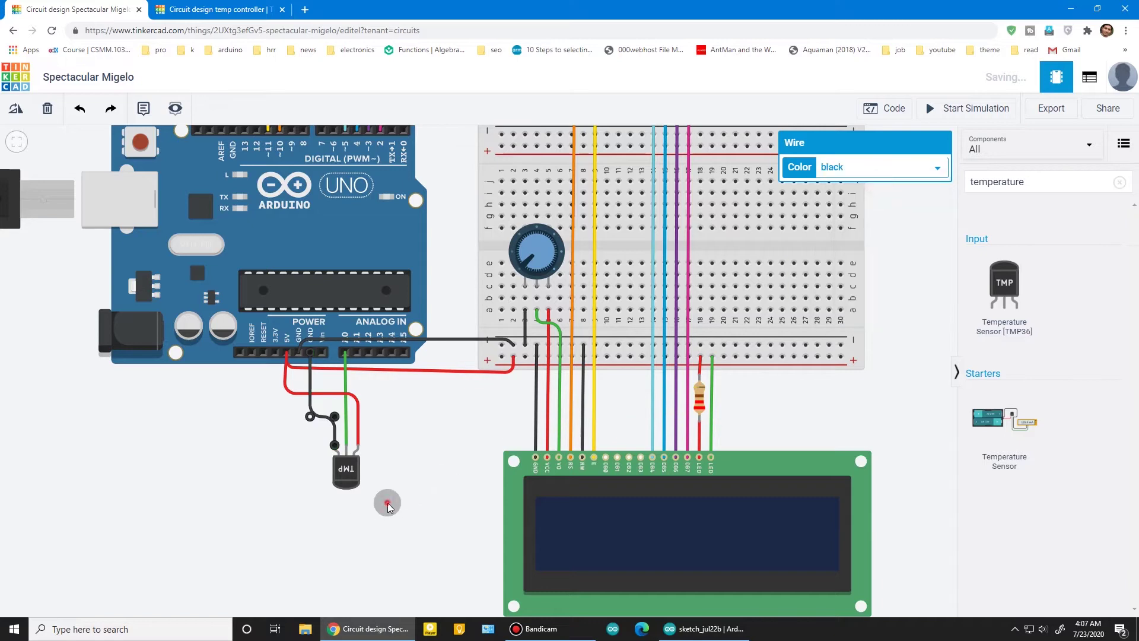
left_click(386, 503)
Search the components for "swit" and place two pushbuttons side by side above the Arduino
scroll(414, 471, "down", 4)
left_click(1037, 182)
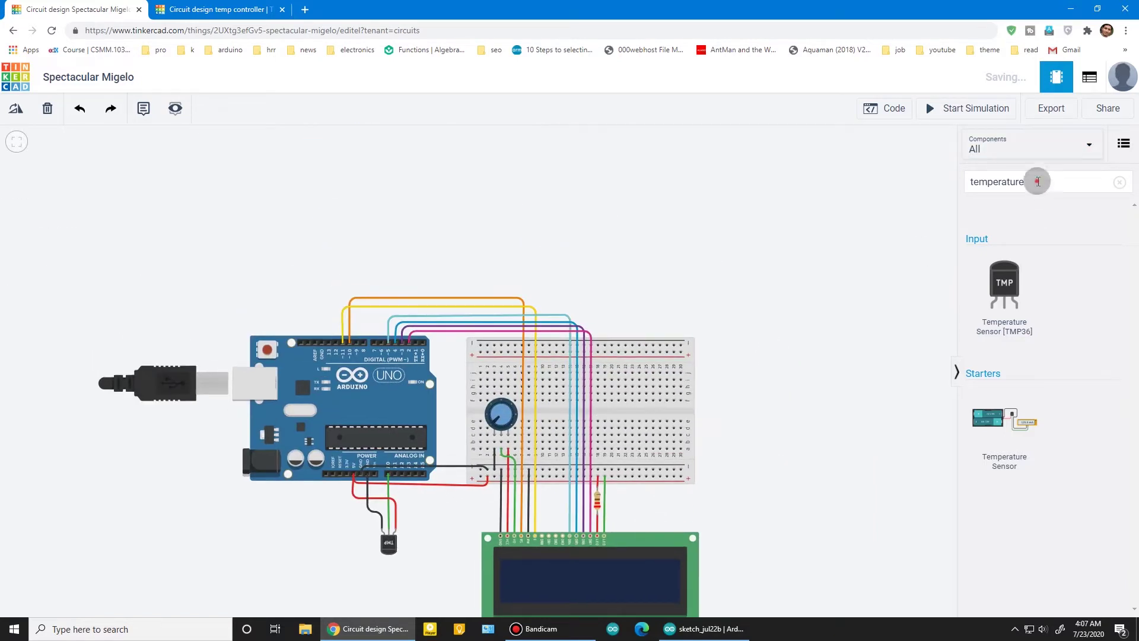
key("BackSpace")
key("BackSpace")
key("BackSpace")
key("BackSpace")
key("BackSpace")
key("BackSpace")
key("BackSpace")
key("BackSpace")
key("BackSpace")
key("BackSpace")
key("BackSpace")
type("swit")
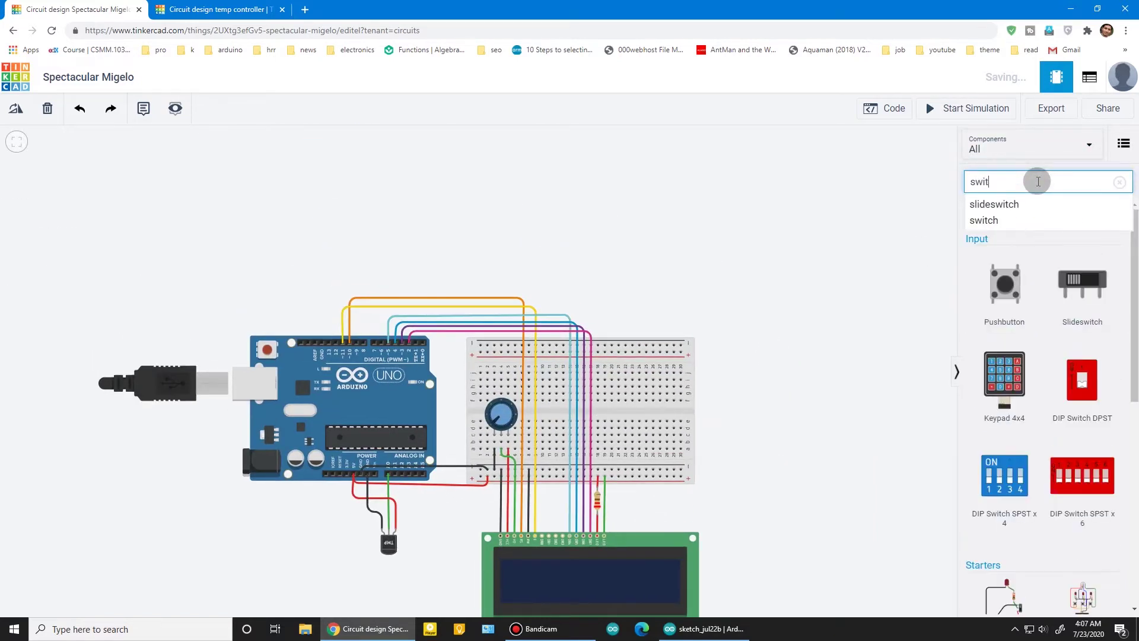
left_click(1005, 283)
left_click(286, 269)
left_click(1005, 285)
left_click_drag(739, 291, 328, 271)
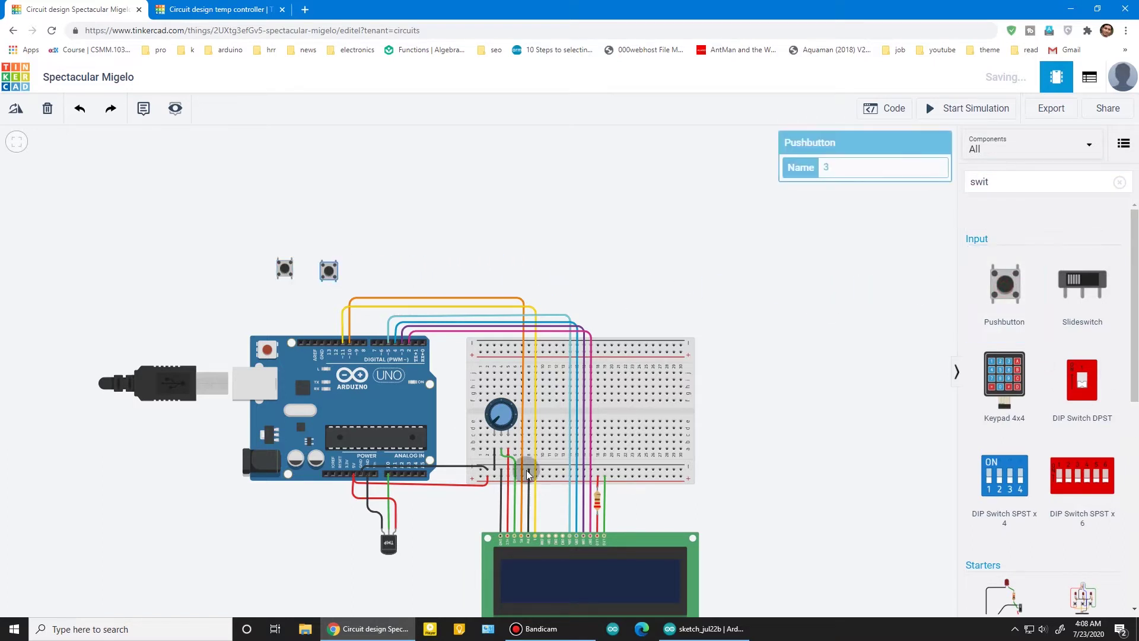
Duplicate the 220 Ω resistor, place the copy beside the pushbuttons and set its resistance to 10 kΩ
left_click(597, 503)
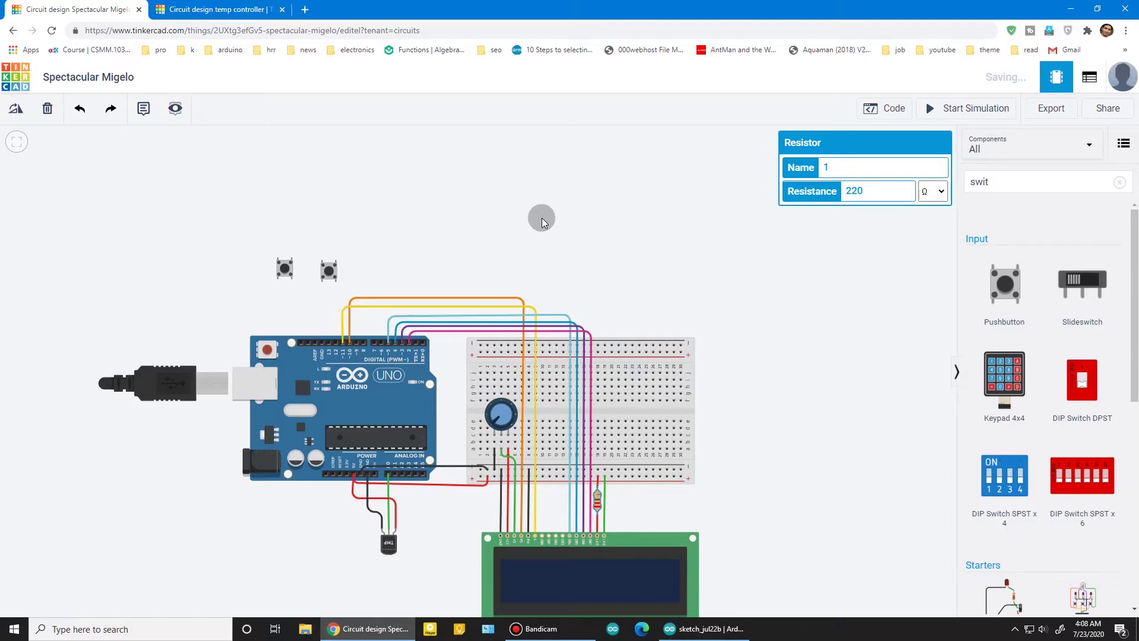
scroll(347, 290, "up", 3)
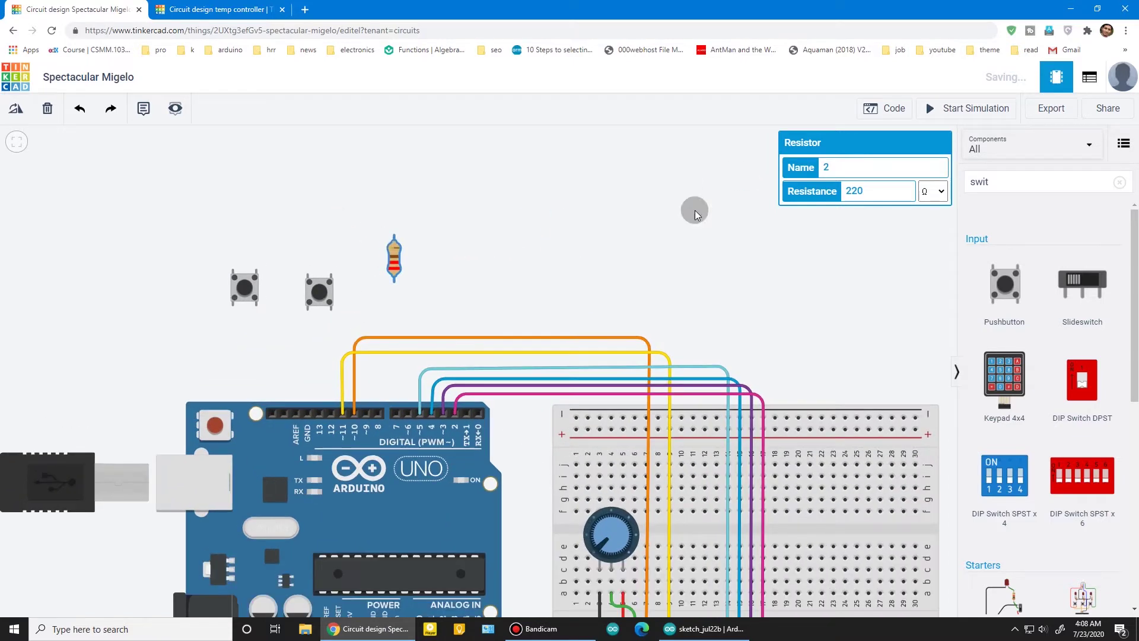
left_click(932, 191)
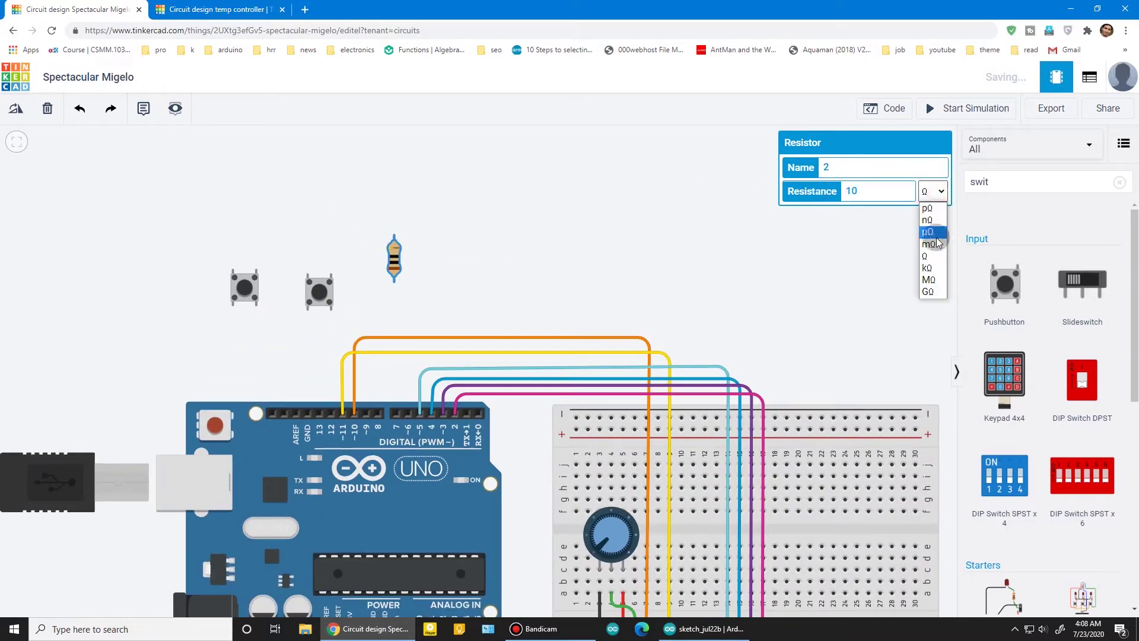
left_click(938, 268)
Rotate both pushbuttons a quarter turn and wire the first one's lower-right terminal to Arduino digital pin 13 in green
left_click(250, 290)
scroll(258, 299, "up", 1)
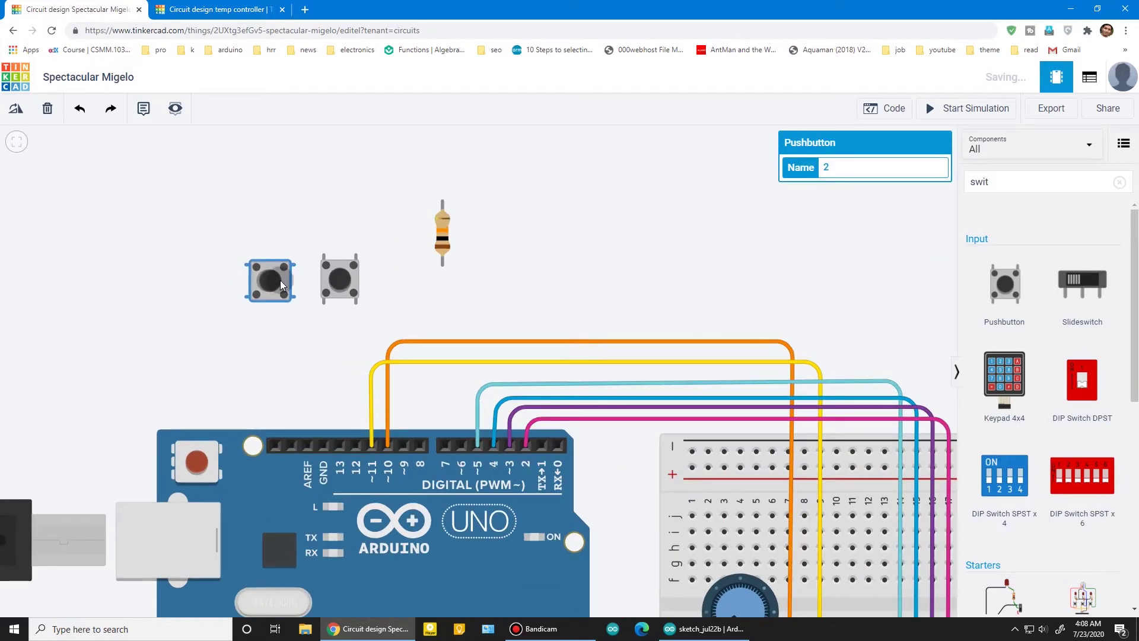
left_click_drag(265, 279, 276, 242)
left_click(299, 259)
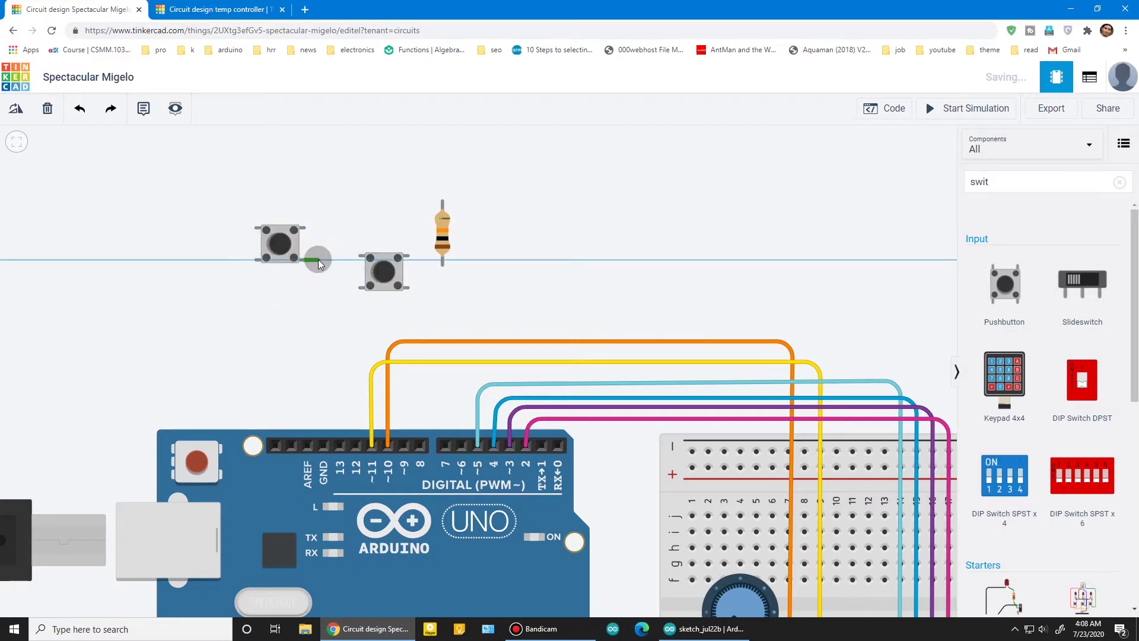
left_click(342, 442)
Align the second pushbutton beside the first and wire its lower-left terminal straight down to Arduino digital pin 12 in green
left_click_drag(283, 245, 376, 239)
left_click(319, 290)
left_click(358, 257)
left_click(347, 256)
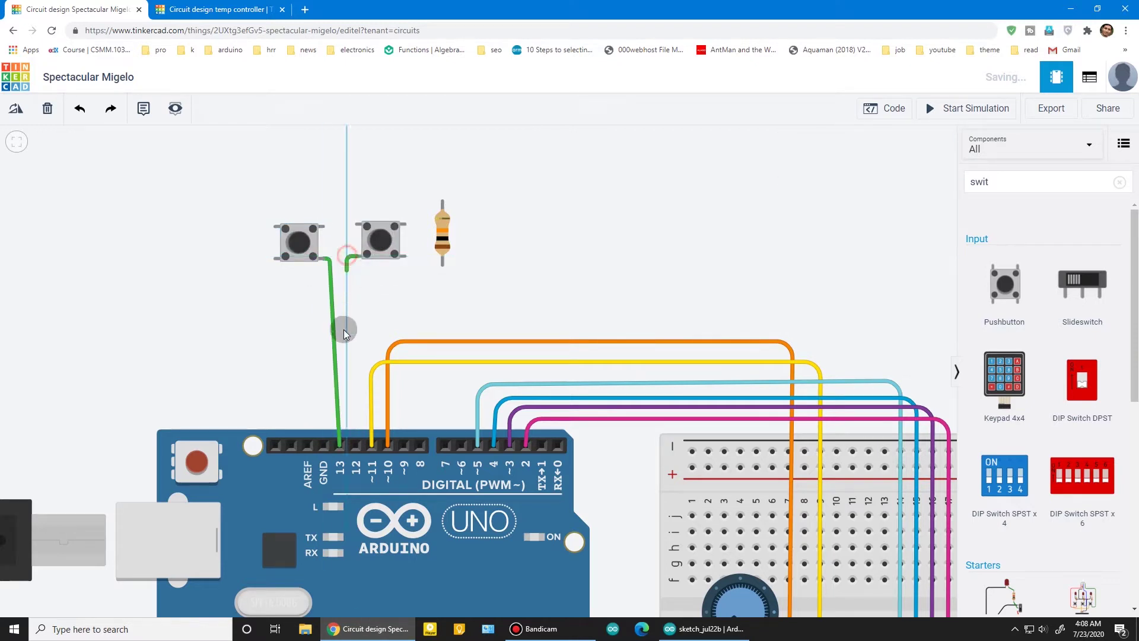
left_click(356, 444)
left_click_drag(348, 252, 355, 256)
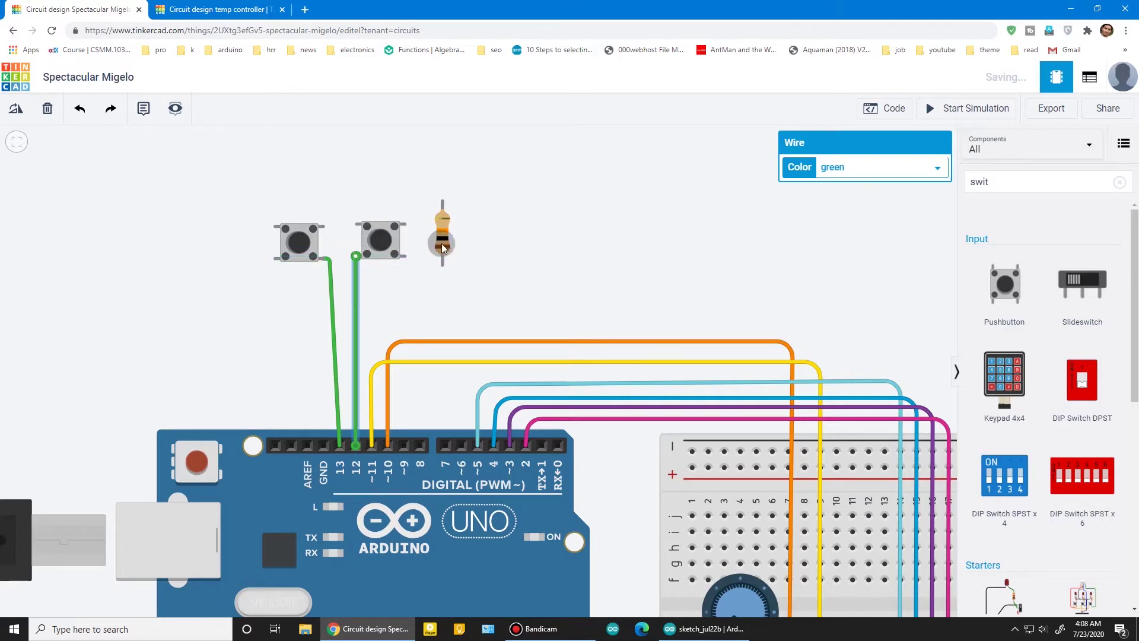
Shift the first pushbutton slightly up and lay the 10 kΩ resistor horizontally below the second pushbutton
left_click(313, 246)
left_click_drag(447, 230, 439, 285)
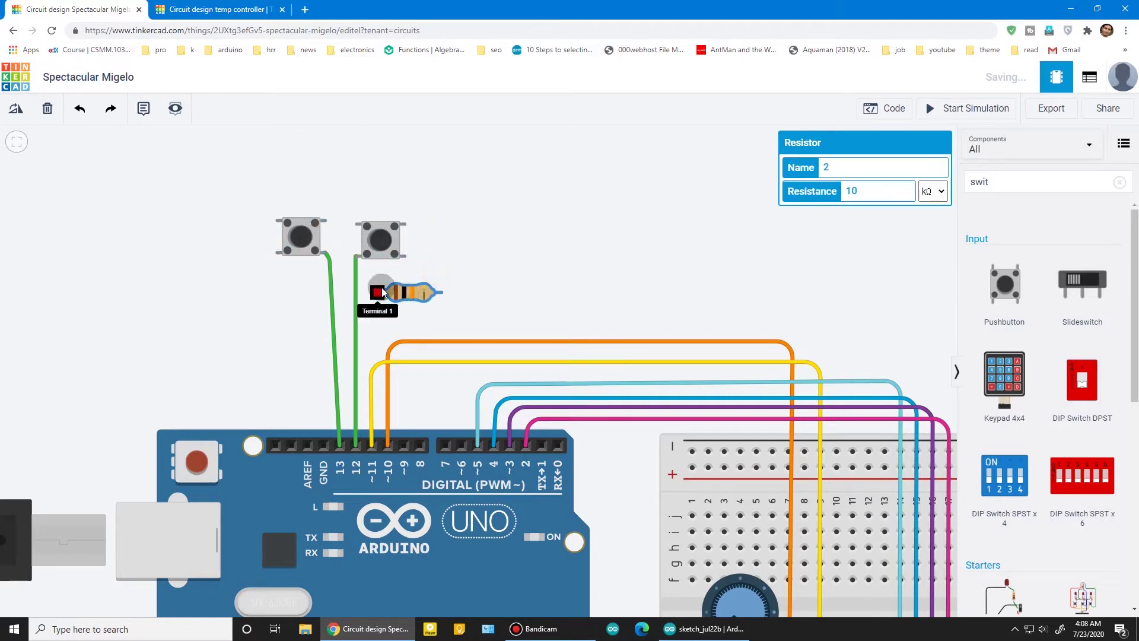
Wire the 10 kΩ resistor's left terminal to the second pushbutton's lower-left terminal and color the wire black
left_click(382, 292)
left_click(357, 293)
left_click(358, 256)
left_click(863, 161)
left_click(839, 187)
left_click(587, 272)
scroll(593, 273, "down", 2)
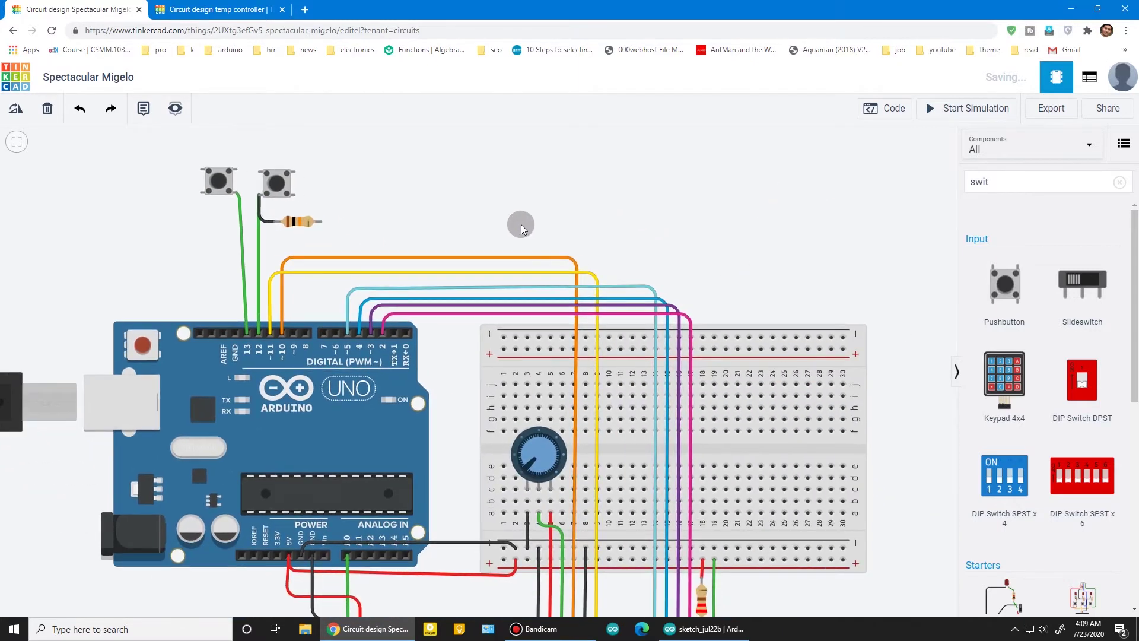
Wire the 10 kΩ resistor's right terminal to the breadboard's lower negative rail and color the wire black
left_click(320, 221)
left_click(702, 222)
left_click(703, 550)
left_click(841, 168)
left_click(839, 182)
left_click(740, 186)
scroll(372, 166, "up", 1)
left_click_drag(372, 166, 266, 184)
scroll(404, 206, "down", 1)
left_click(148, 173)
left_click(600, 173)
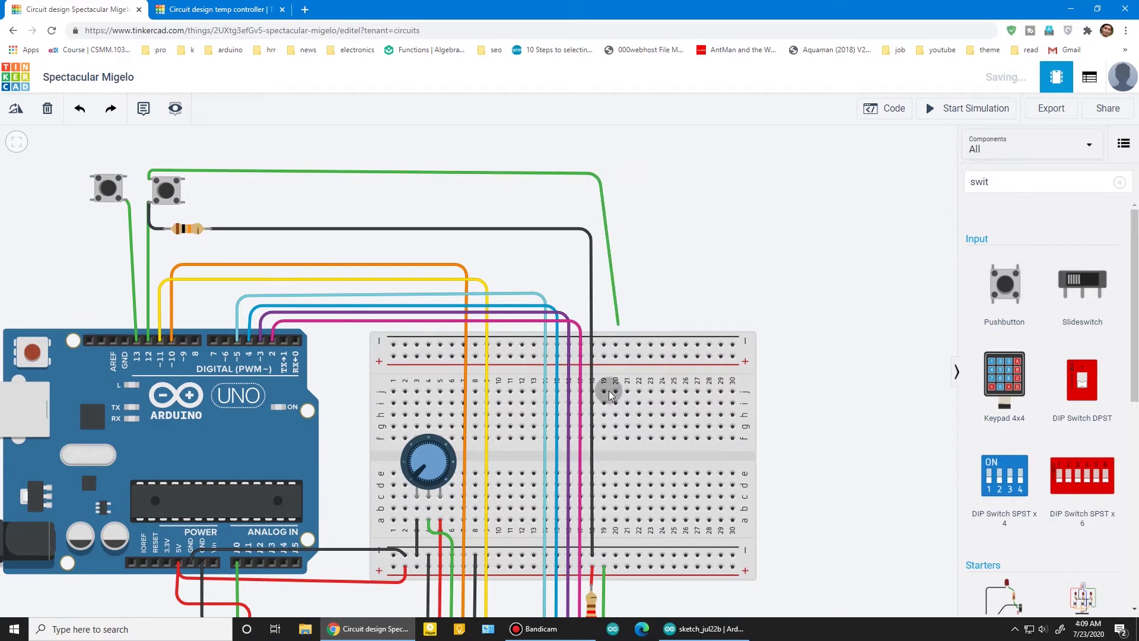
left_click(604, 565)
left_click(842, 168)
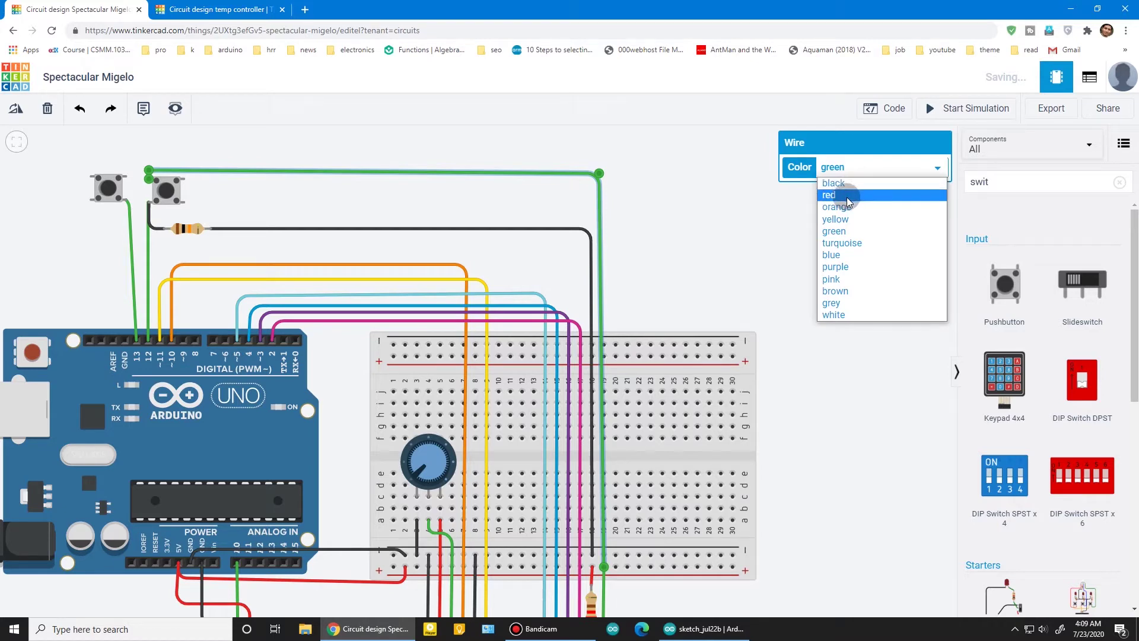
left_click(735, 375)
key("Delete")
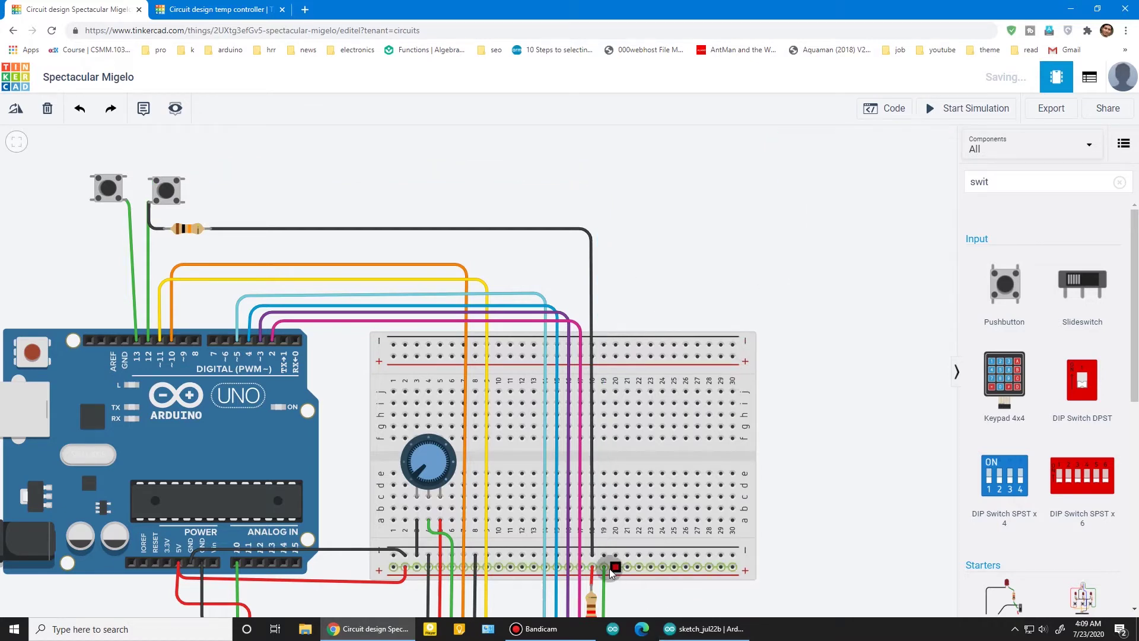
Change the color of the green wire between the LCD's last LED pin and the breadboard's negative rail to black
scroll(611, 567, "up", 3)
left_click_drag(627, 591, 593, 401)
left_click(593, 479)
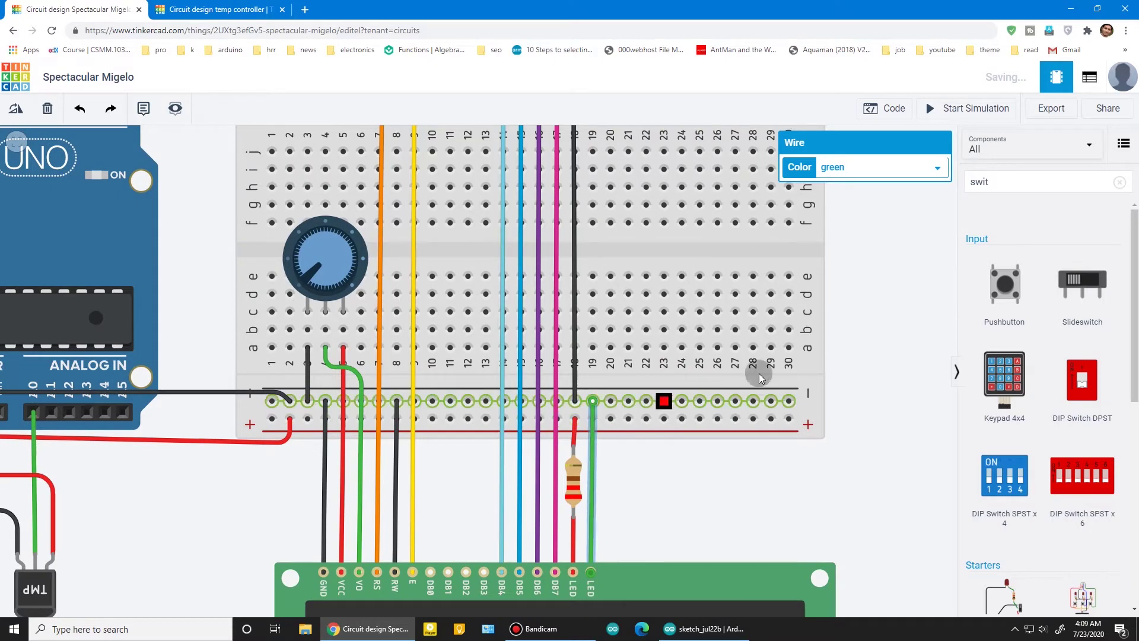
left_click(837, 171)
left_click(836, 185)
left_click(852, 338)
scroll(872, 262, "down", 5)
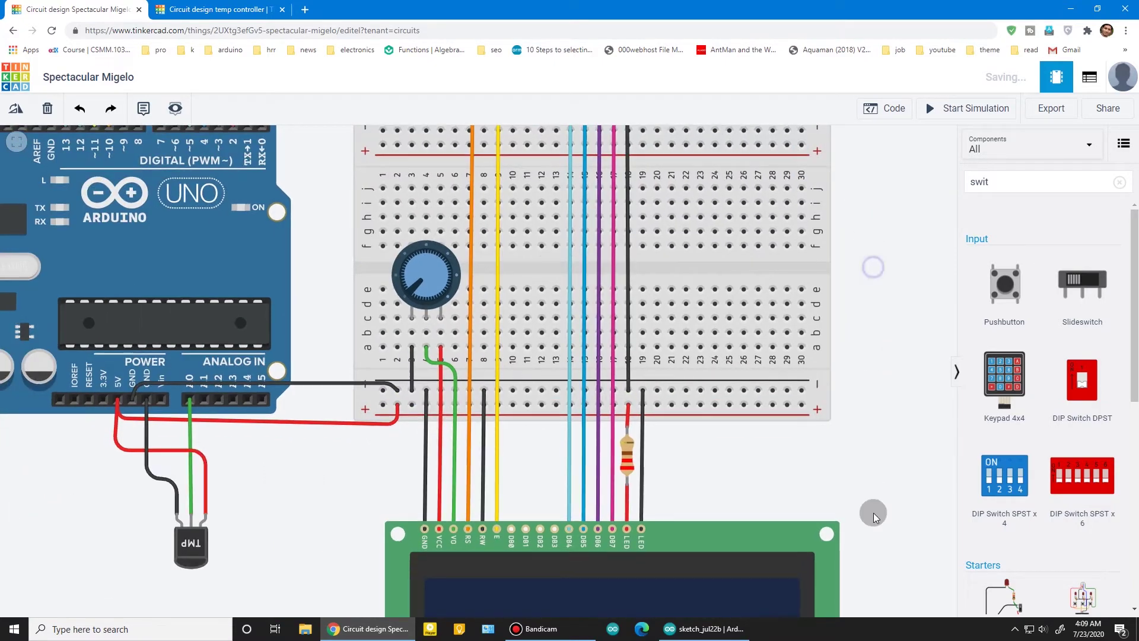
Wire the second pushbutton's upper-left terminal over the circuit to the breadboard's lower positive rail and color the wire red
scroll(846, 432, "down", 3)
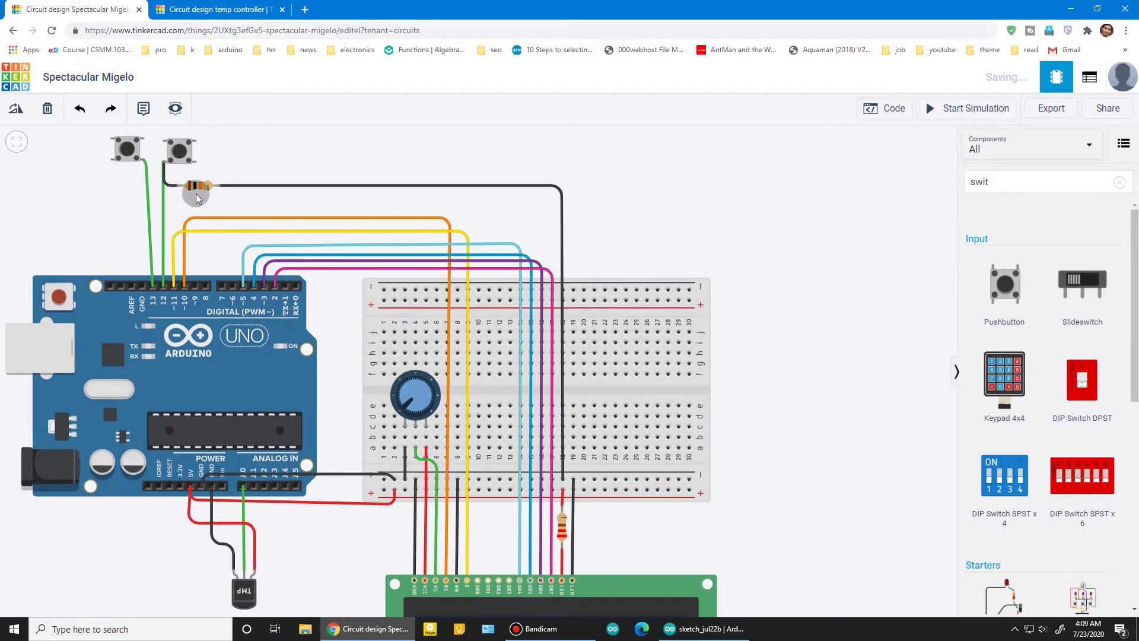
left_click(163, 150)
left_click(164, 130)
left_click(578, 129)
left_click(592, 427)
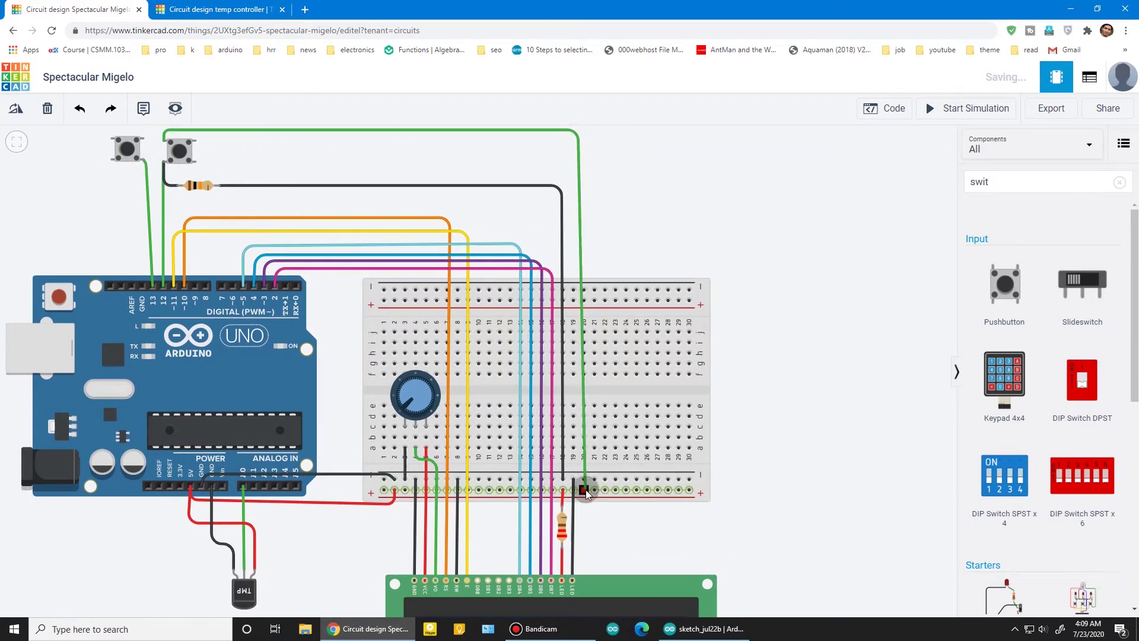
left_click(584, 490)
left_click(808, 158)
left_click(833, 190)
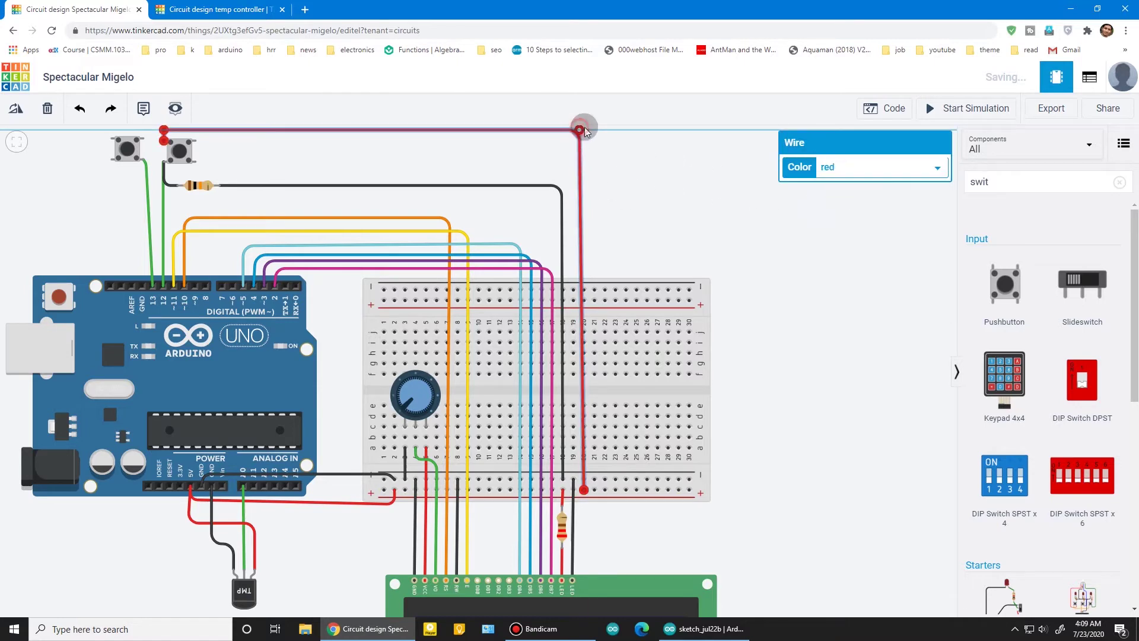
Wire the first pushbutton's upper-left terminal to the second pushbutton's upper-left terminal in red
scroll(605, 196, "down", 1)
scroll(605, 196, "down", 2)
left_click_drag(344, 168, 480, 237)
scroll(364, 234, "up", 5)
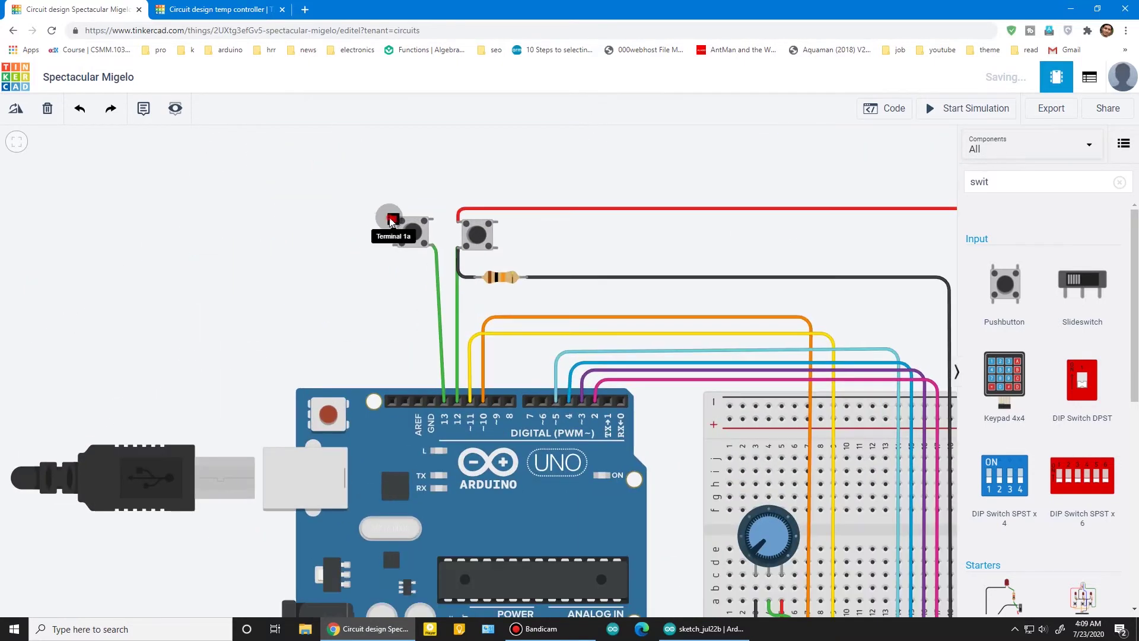
left_click(389, 211)
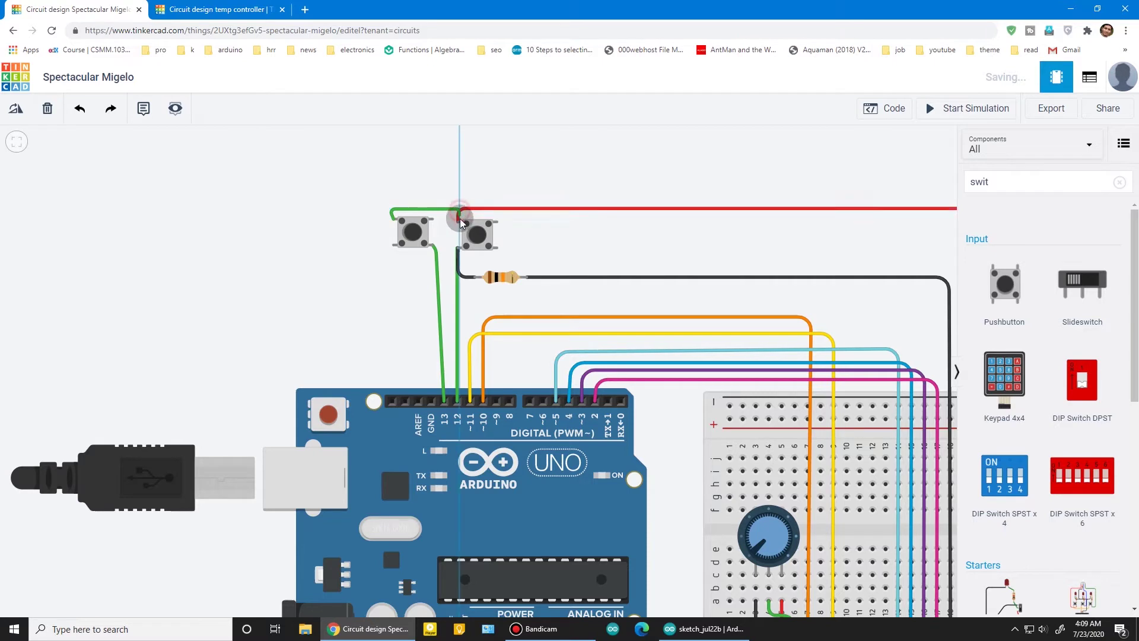
left_click(460, 215)
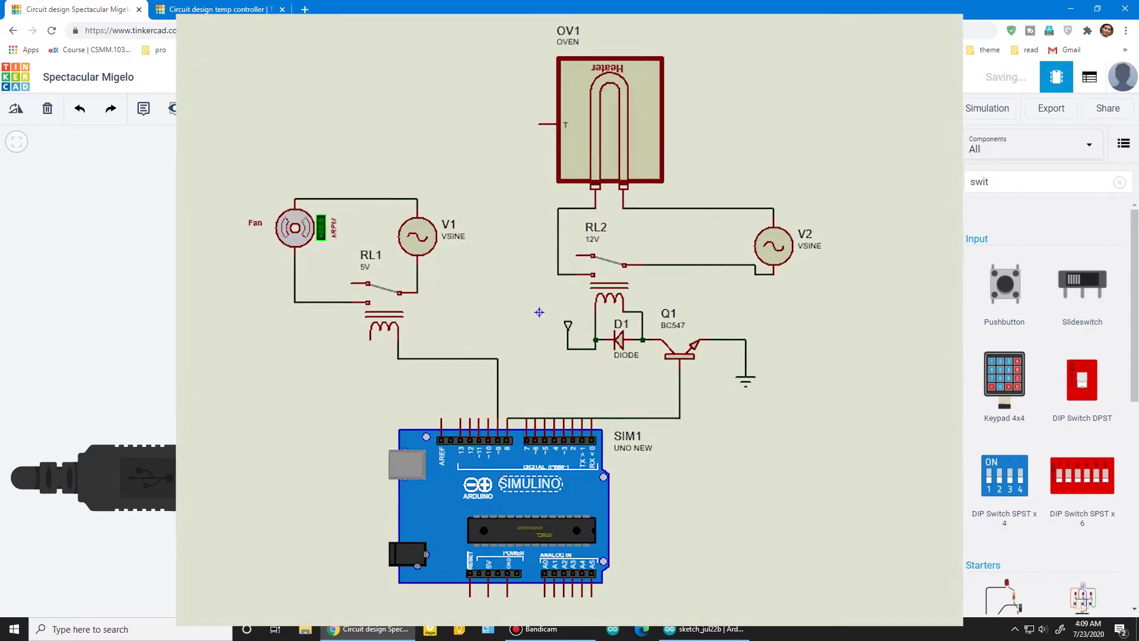
Search the components for "relay" and place a Relay DPDT upright above the pushbuttons
scroll(578, 187, "down", 1)
scroll(475, 356, "down", 2)
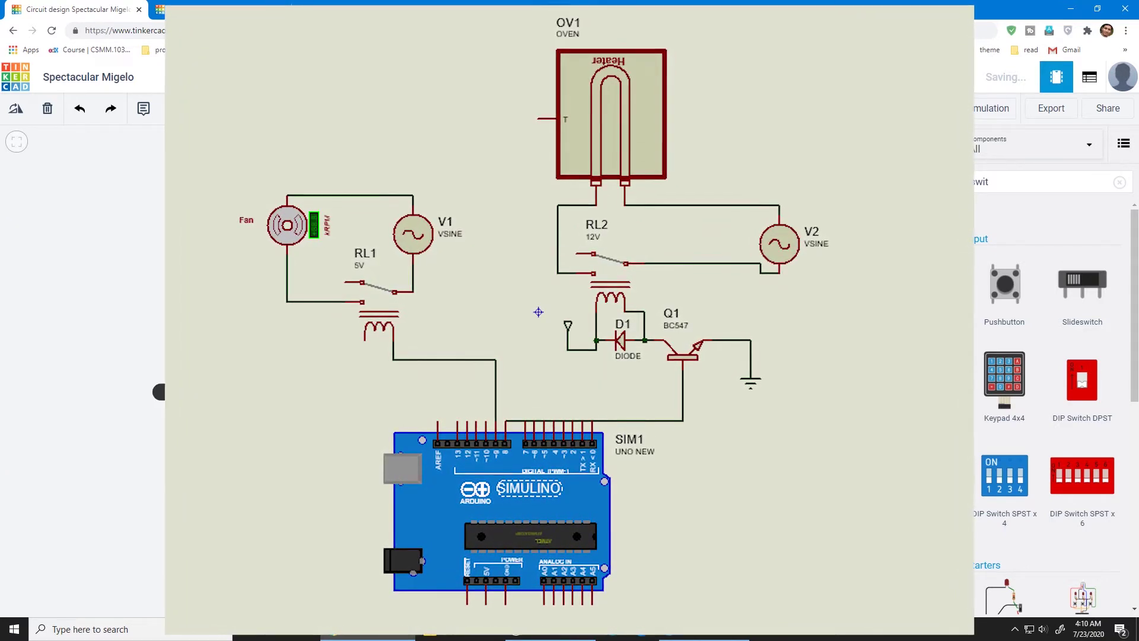
scroll(474, 356, "up", 3)
scroll(475, 356, "down", 2)
left_click(1037, 177)
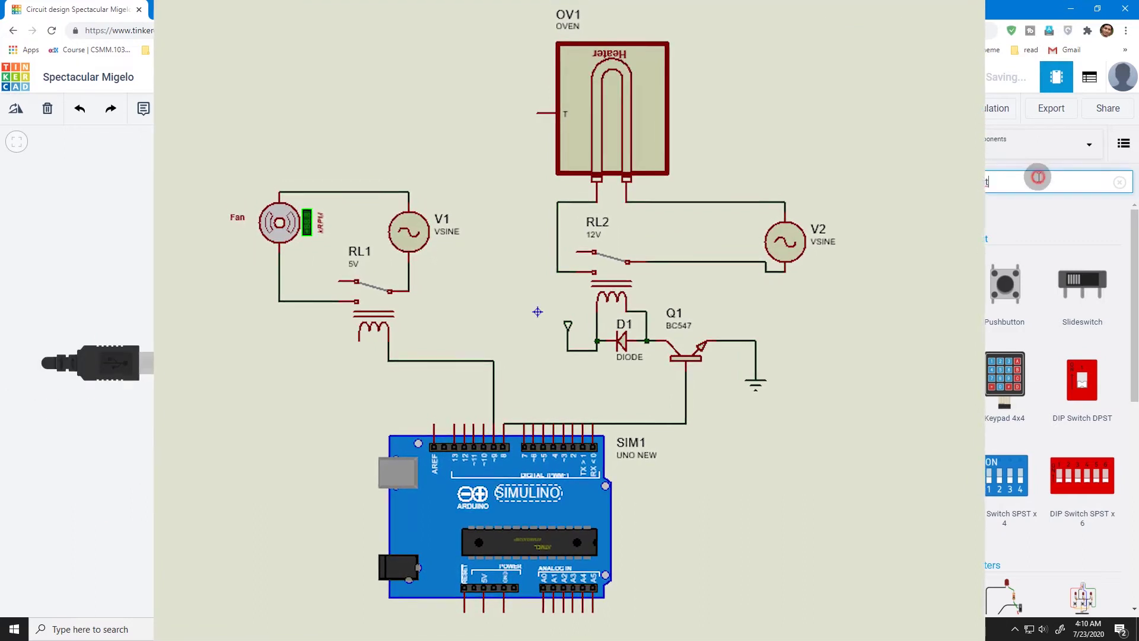
key("BackSpace")
key("BackSpace")
key("BackSpace")
key("BackSpace")
type("relay")
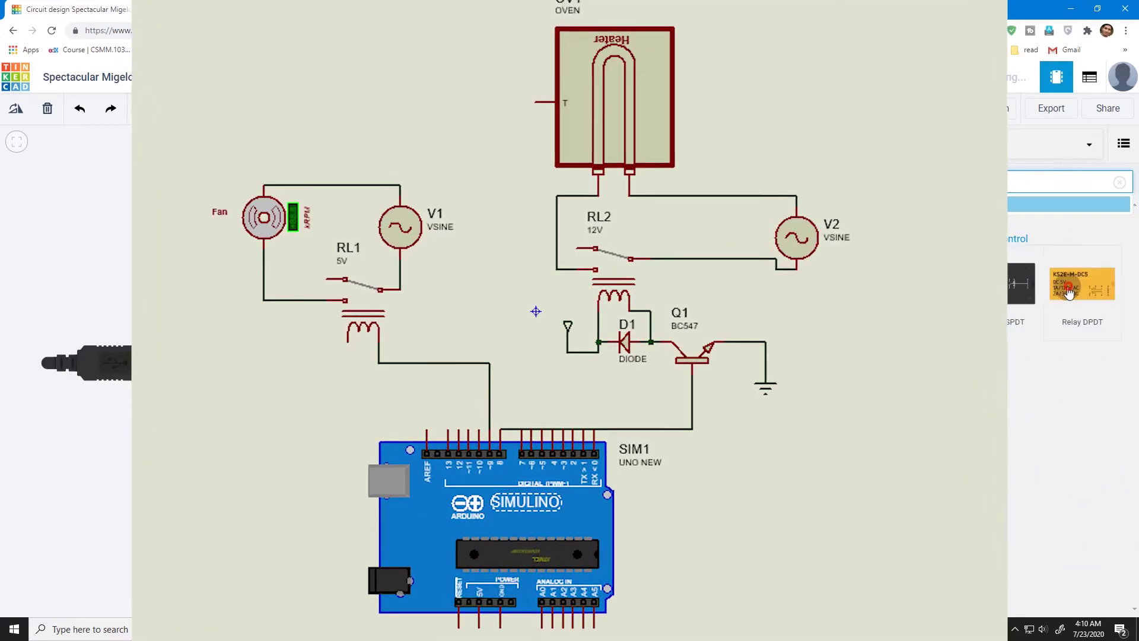
left_click(1070, 286)
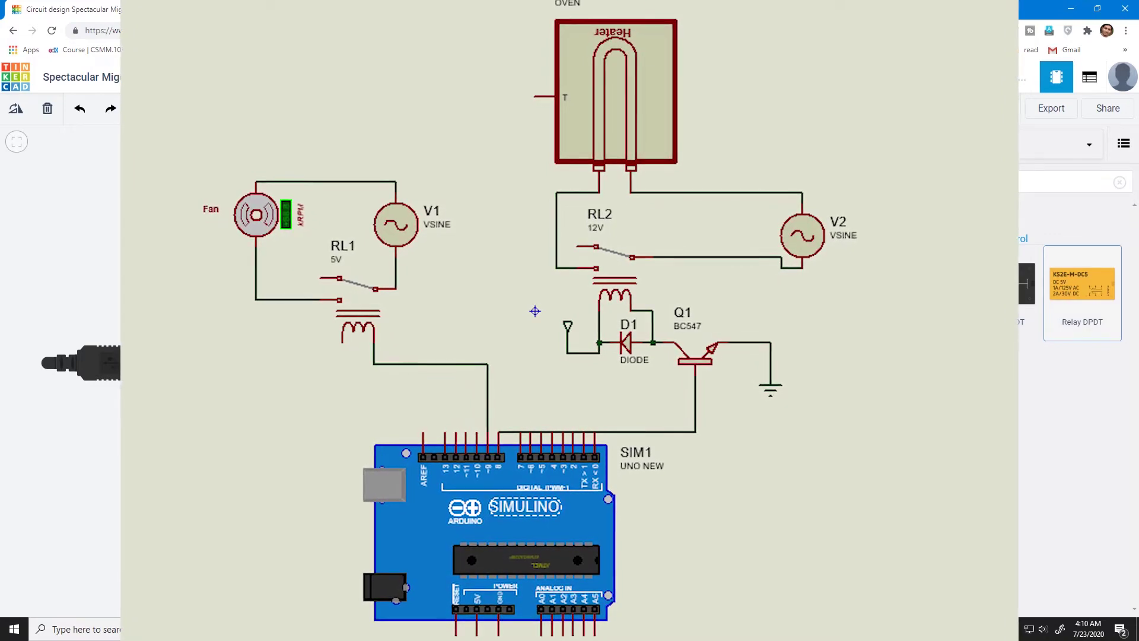
left_click(317, 178)
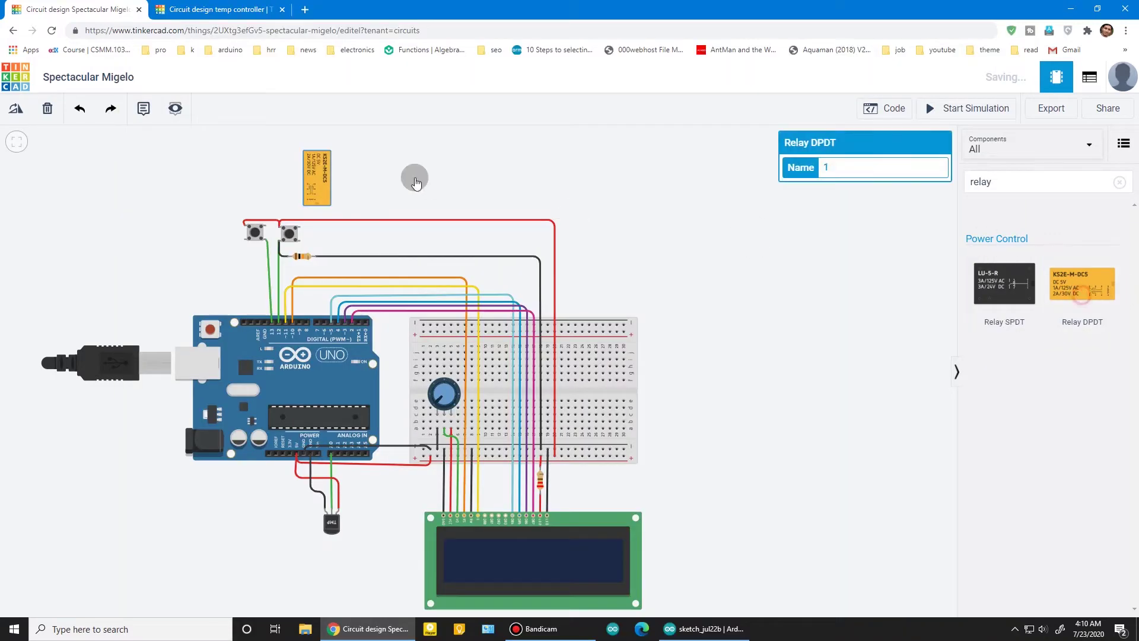
Rotate a second Relay DPDT upright and place it beside the first one
key("r")
key("r")
key("r")
left_click(354, 177)
Wire the first relay's lower-left pin to Arduino digital pin 9, straighten the connection and color the wire red
scroll(342, 226, "up", 2)
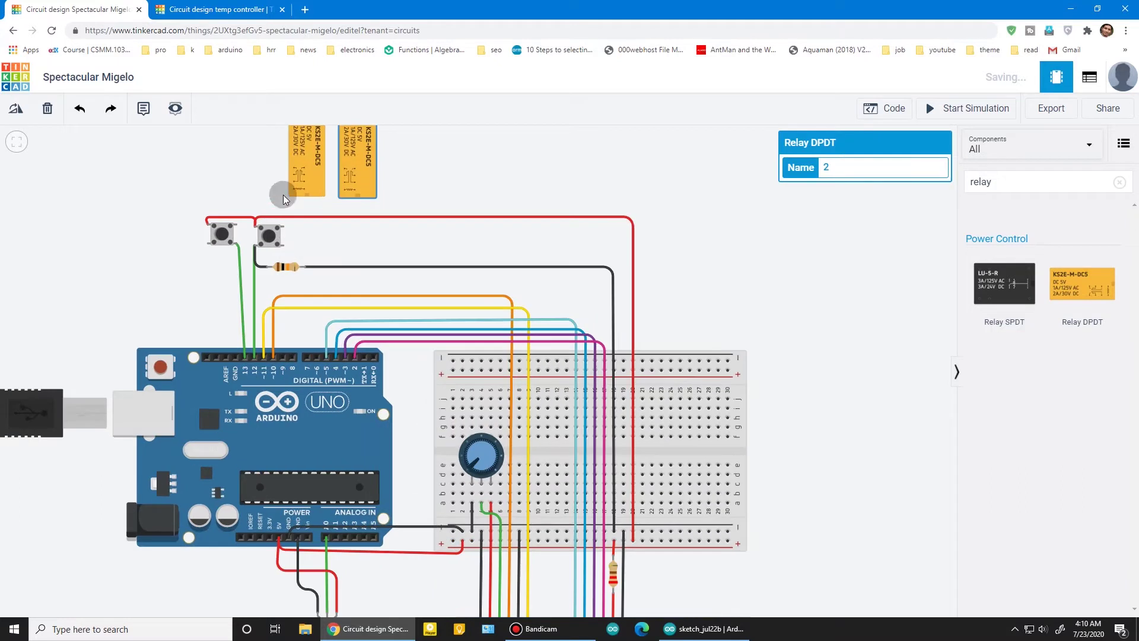
left_click(293, 194)
left_click(283, 356)
left_click_drag(314, 167, 307, 168)
left_click(285, 206)
left_click(865, 167)
left_click(857, 190)
Wire the second relay's lower-left pin to Arduino digital pin 8 and color the wire red
left_click(350, 172)
left_click(342, 196)
key("Escape")
left_click(343, 238)
left_click(298, 241)
left_click(291, 357)
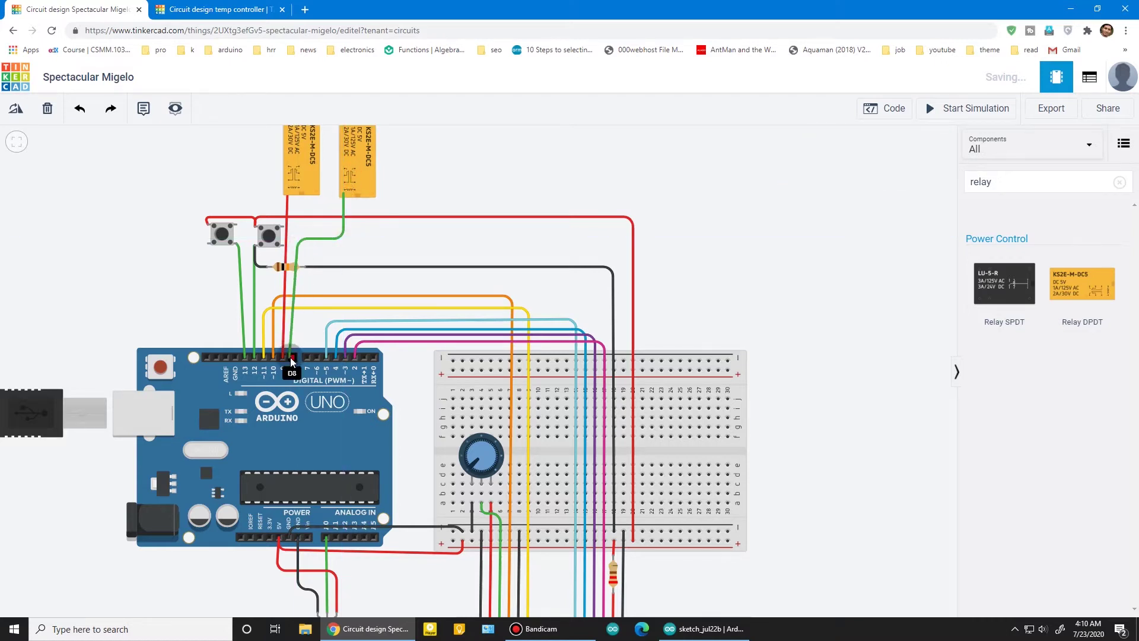
left_click(831, 168)
left_click(827, 184)
left_click(525, 202)
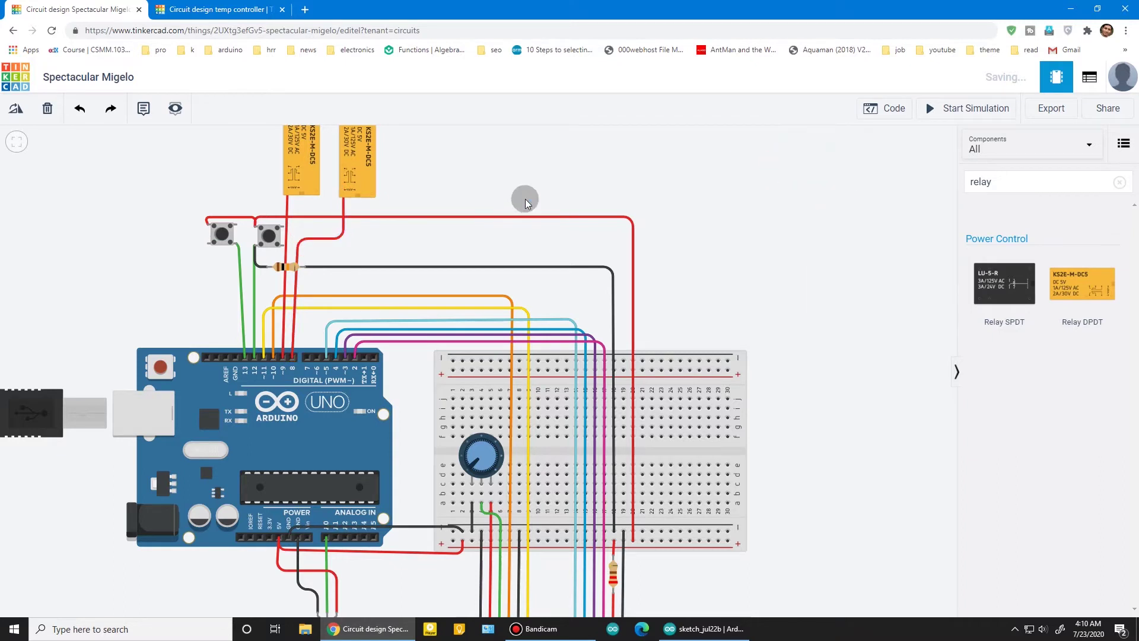
Wire the second relay's lower-right pin to the breadboard's lower negative rail, square its corner and color it black
left_click(639, 199)
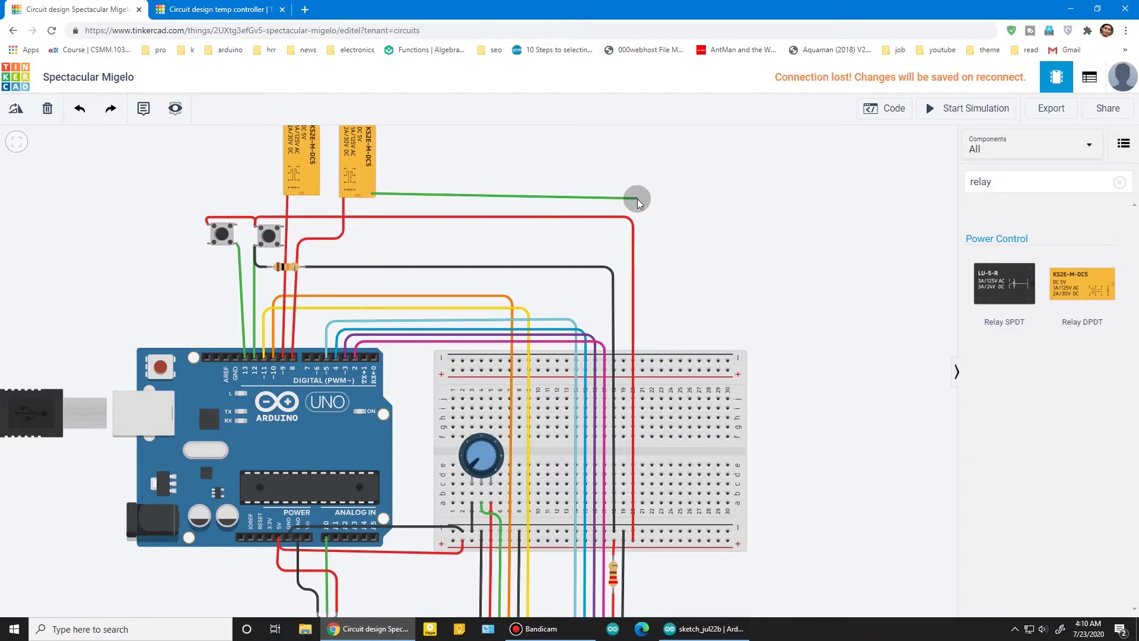
left_click(641, 534)
left_click_drag(640, 198, 645, 196)
left_click(839, 167)
left_click(593, 173)
left_click(830, 167)
left_click(830, 181)
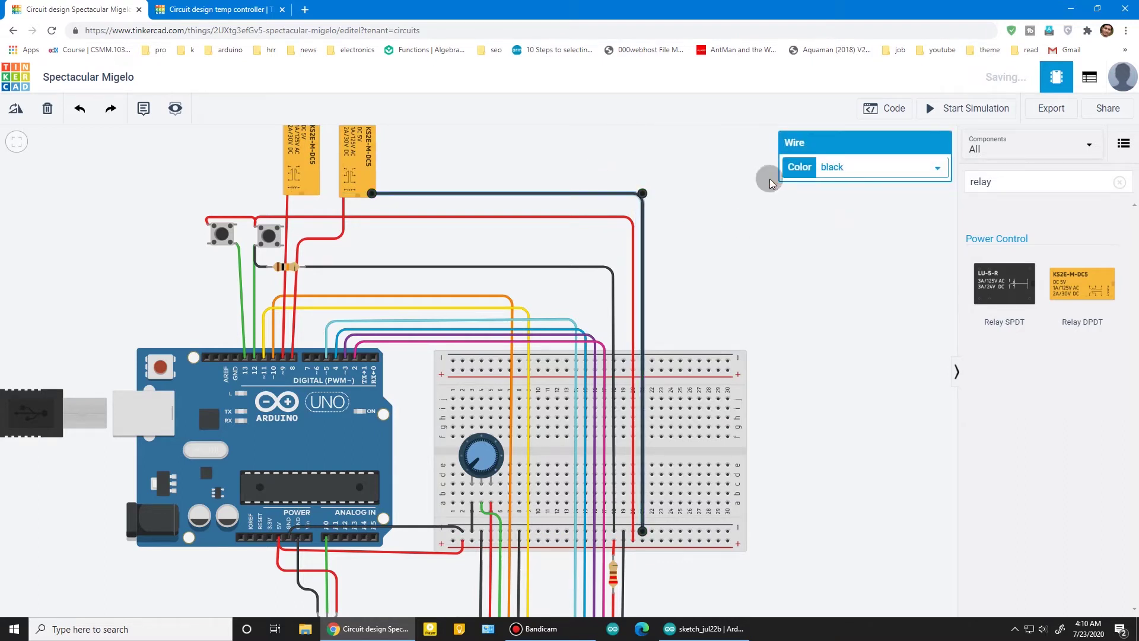
left_click(763, 173)
Wire the first relay's lower-right pin to the second relay's lower-right pin and color the wire black
left_click(315, 195)
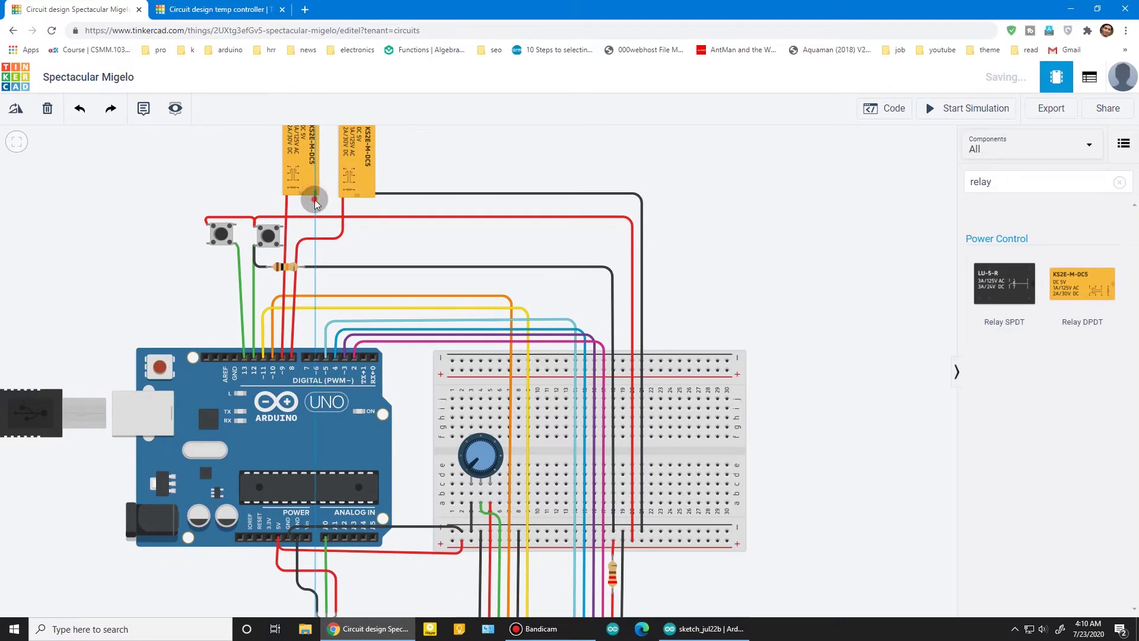
left_click(373, 193)
left_click(852, 167)
left_click(854, 182)
left_click(664, 210)
Clear the component search and place a light bulb above the second relay and a DC motor above the first
scroll(478, 160, "down", 2)
scroll(664, 254, "up", 5)
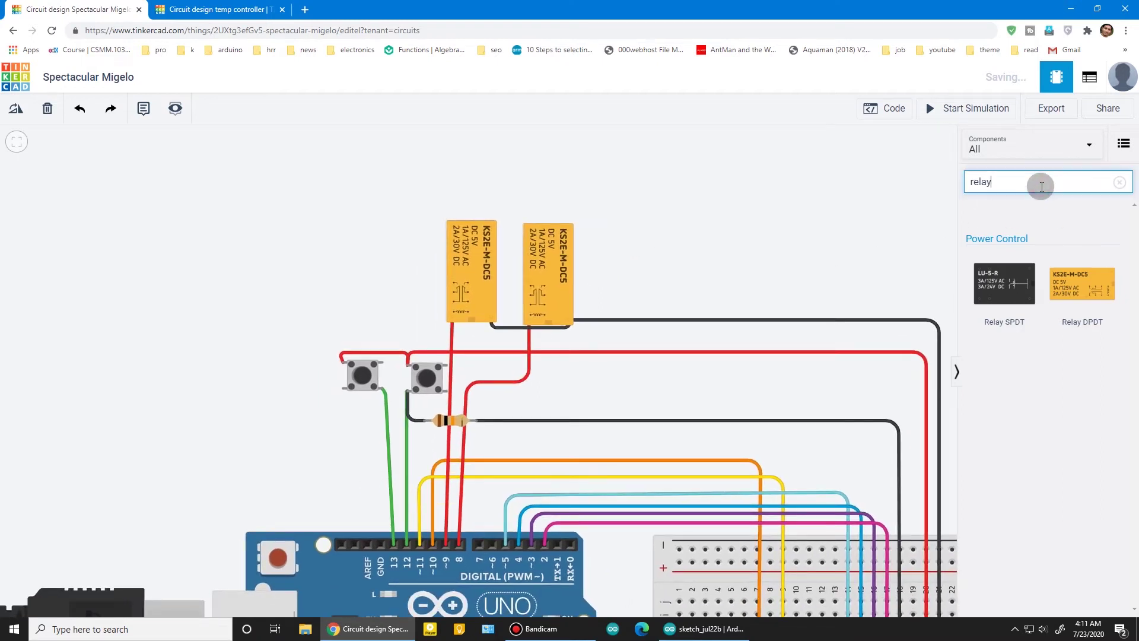
key("BackSpace")
key("BackSpace")
key("BackSpace")
key("BackSpace")
key("BackSpace")
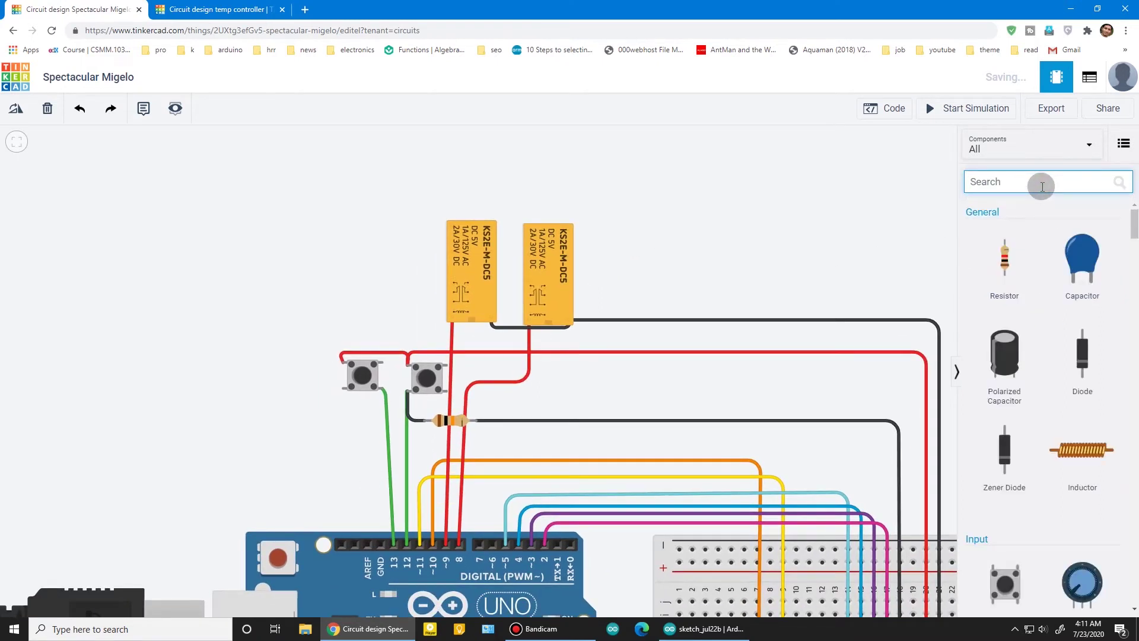
scroll(1013, 261, "down", 15)
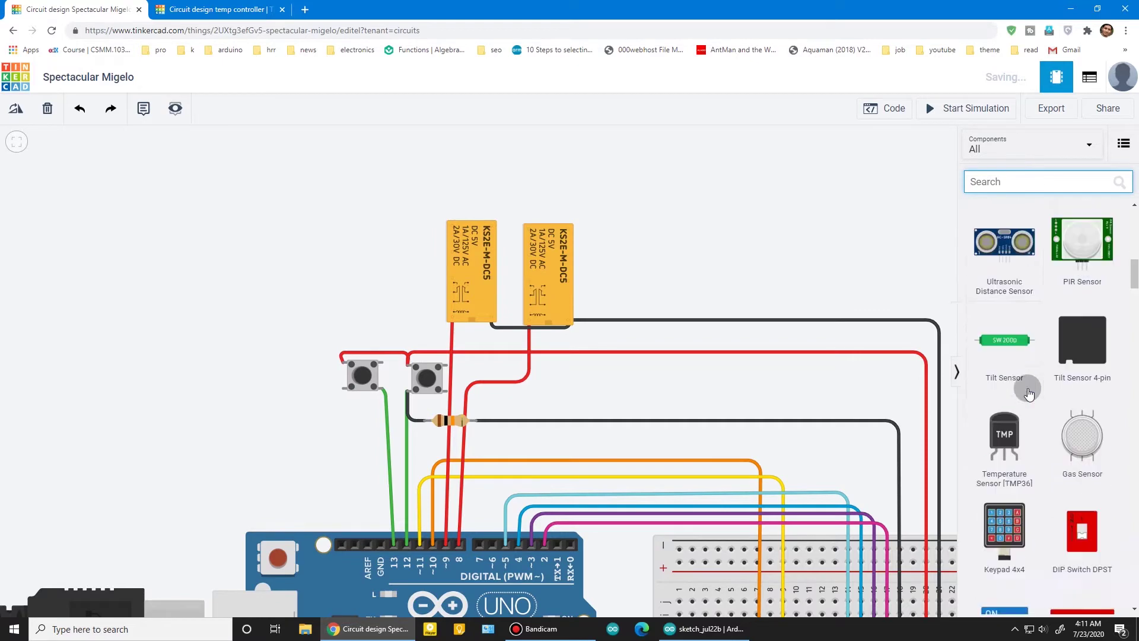
scroll(1029, 401, "down", 3)
left_click_drag(1006, 388, 630, 177)
scroll(1009, 368, "down", 5)
left_click_drag(1003, 395, 354, 219)
left_click_drag(613, 209, 603, 178)
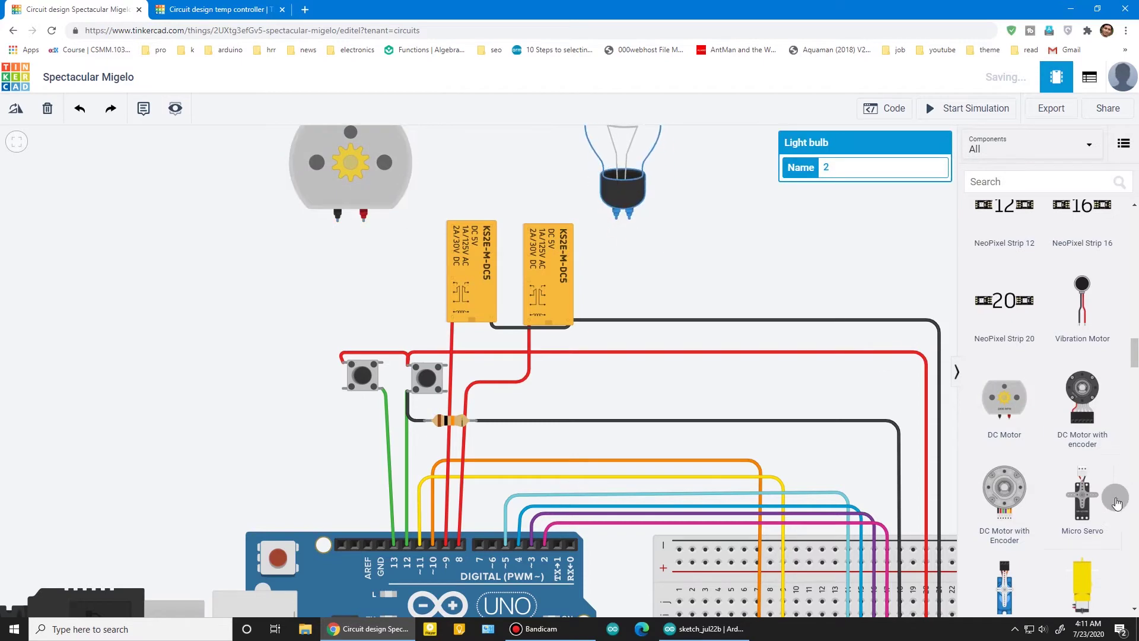
Place one 9V battery beside the light bulb and another beside the DC motor, rotated 180° so its terminals face the motor
scroll(1121, 500, "up", 5)
left_click_drag(1004, 436, 737, 242)
left_click_drag(1004, 436, 126, 298)
left_click(126, 298)
key("r")
key("r")
key("r")
key("r")
key("r")
key("r")
left_click_drag(23, 305, 144, 302)
scroll(188, 318, "down", 2)
scroll(198, 344, "down", 1)
scroll(243, 329, "up", 3)
Shift the motor-side battery slightly up and wire its positive terminal to the DC motor's black terminal in red
left_click(385, 155)
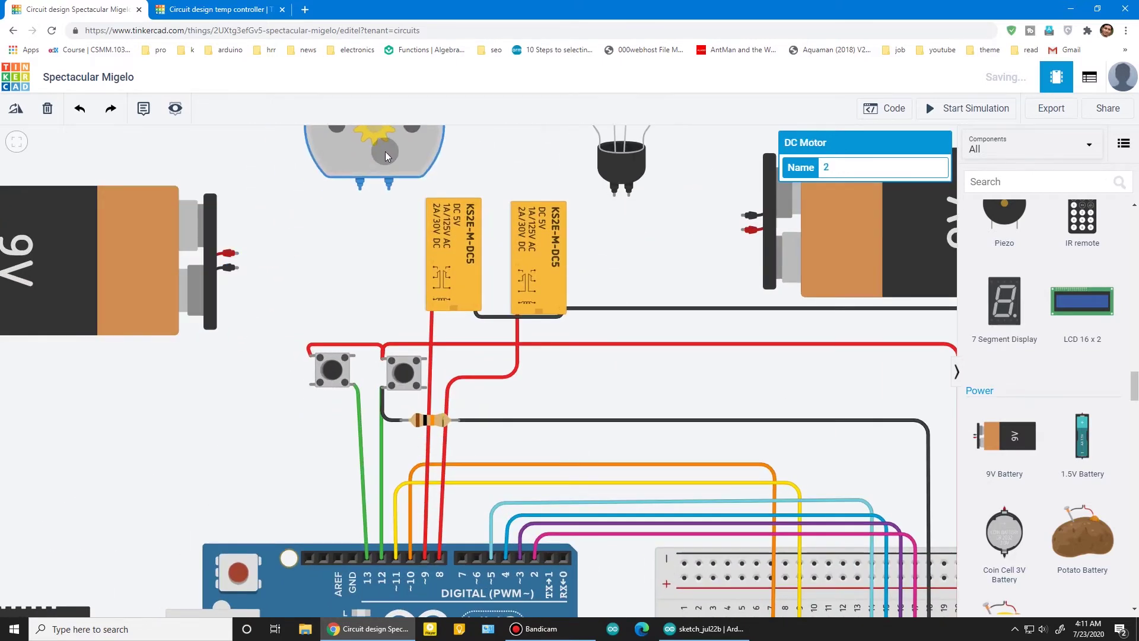
left_click_drag(143, 252, 157, 216)
left_click(251, 216)
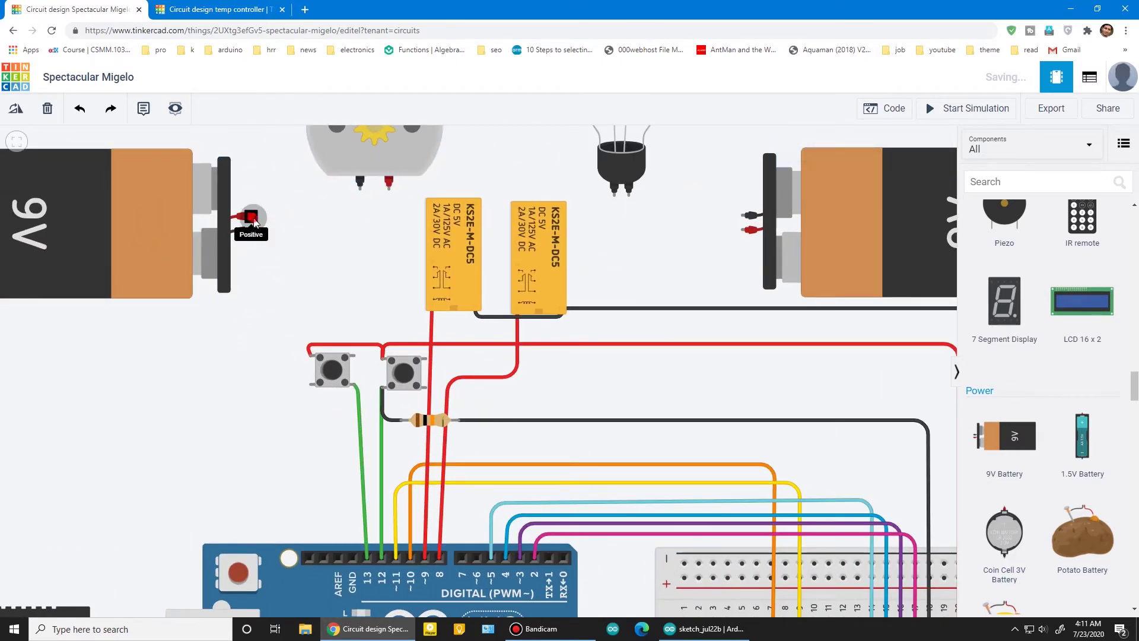
left_click(252, 189)
left_click(360, 187)
left_click(890, 168)
left_click(842, 197)
Wire the DC motor's red terminal to the first relay's upper-left pin and color the wire black
left_click(389, 186)
left_click(423, 186)
left_click(431, 203)
left_click(870, 167)
left_click(833, 183)
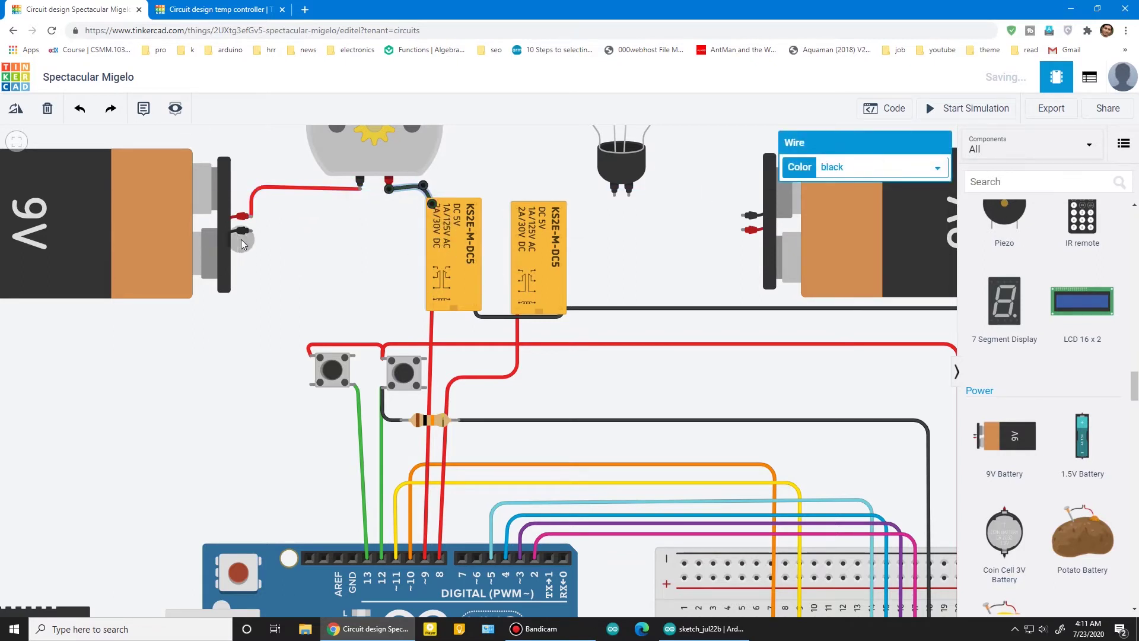
Wire the motor-side battery's negative terminal to the middle pin on the first relay's left side and color it black
left_click(245, 230)
left_click(251, 261)
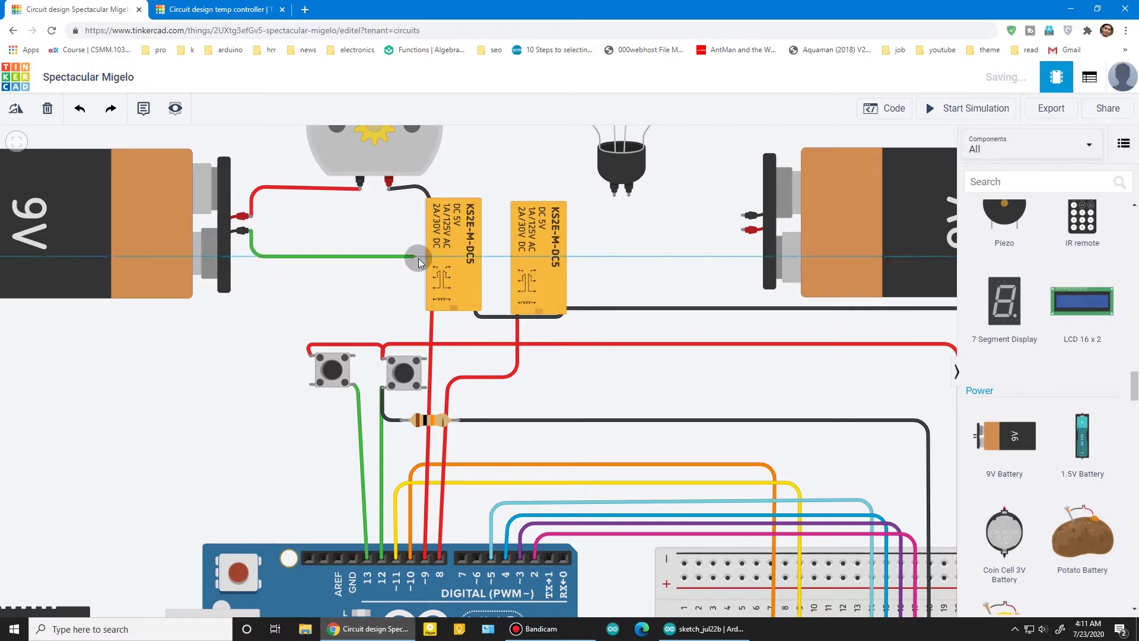
left_click(431, 261)
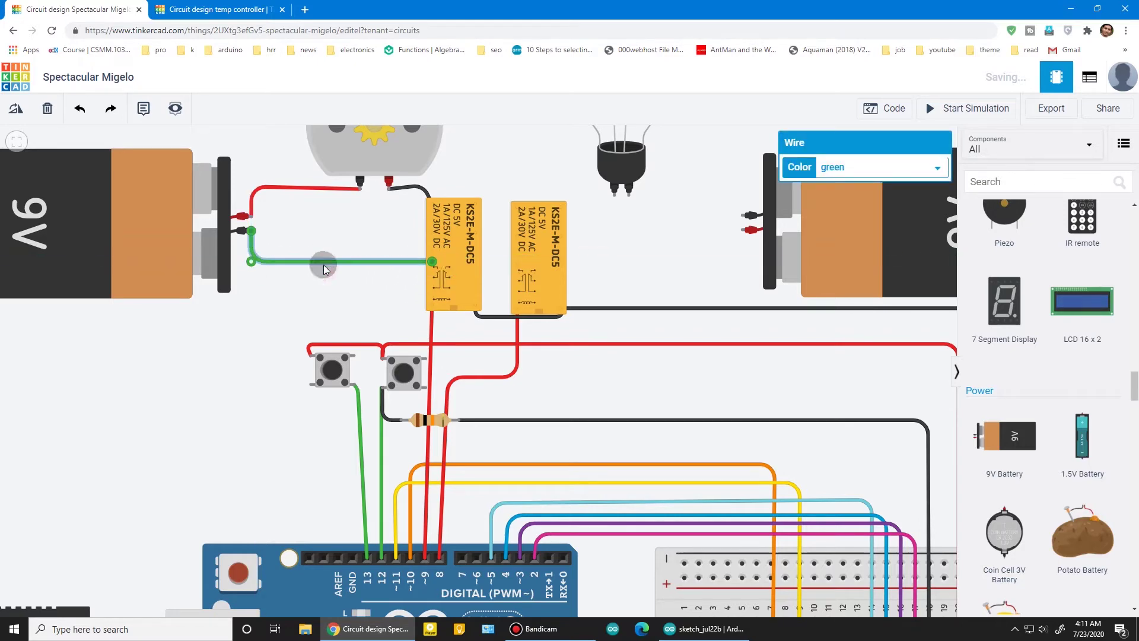
left_click(870, 166)
left_click(833, 184)
left_click(642, 212)
Nudge the light bulb toward the second relay and wire that relay's upper-right pin to the bulb's left terminal in red
scroll(661, 218, "down", 3)
left_click_drag(664, 219, 578, 267)
scroll(579, 267, "up", 2)
left_click_drag(541, 224, 534, 228)
left_click(491, 258)
left_click(491, 240)
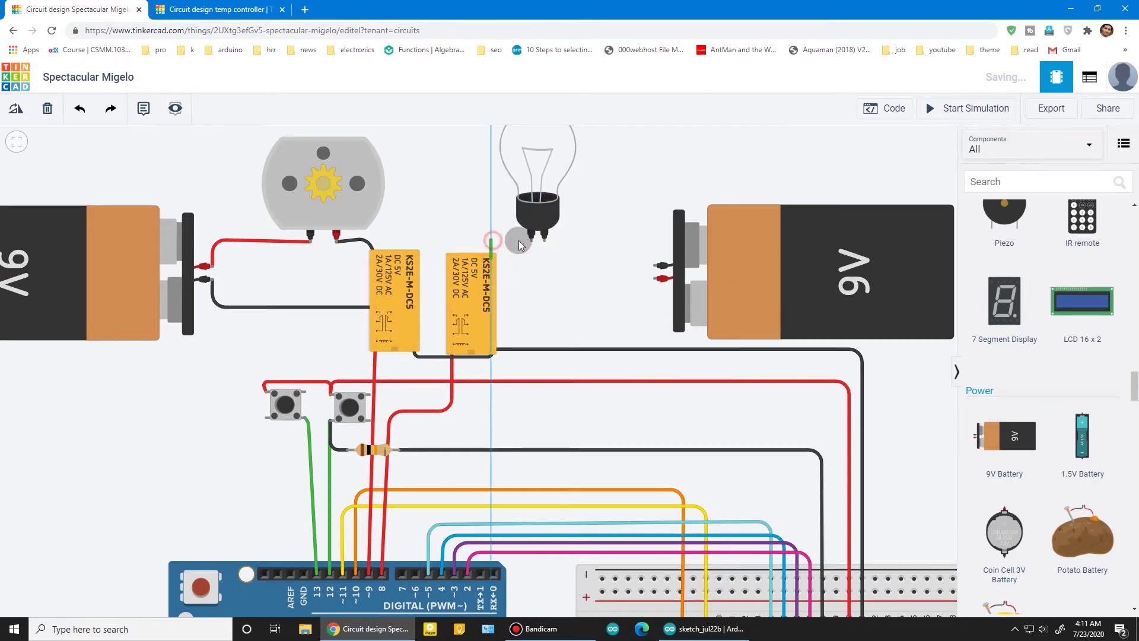
left_click(531, 240)
left_click(888, 161)
left_click(870, 194)
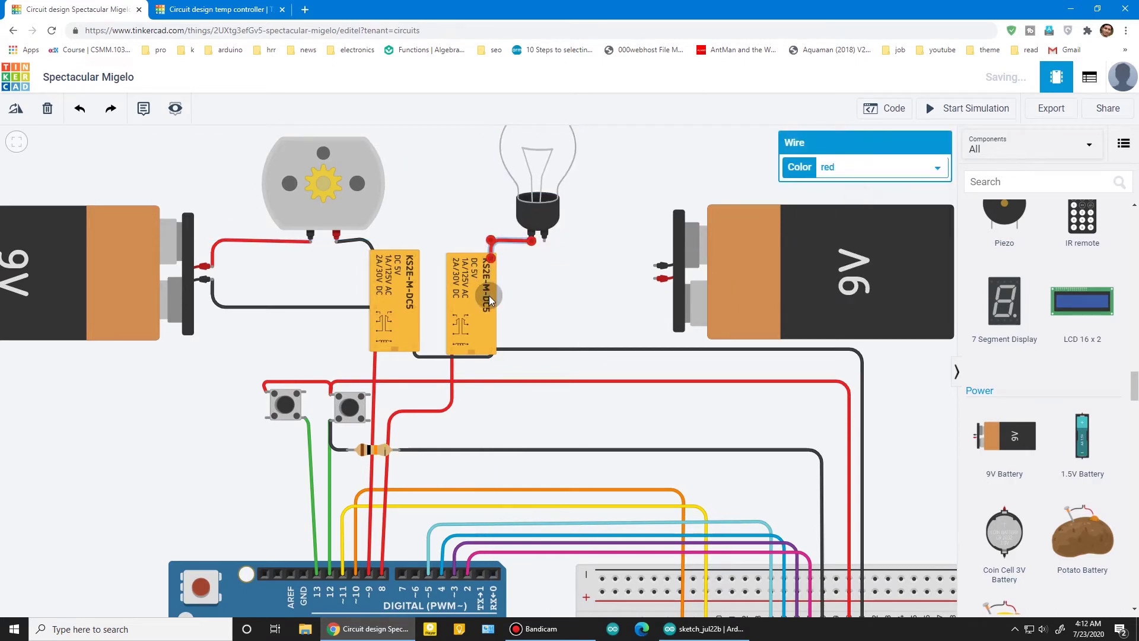
Wire the second relay's middle right-side pin to the bulb-side battery's positive terminal and color the wire red
left_click(491, 310)
left_click(654, 303)
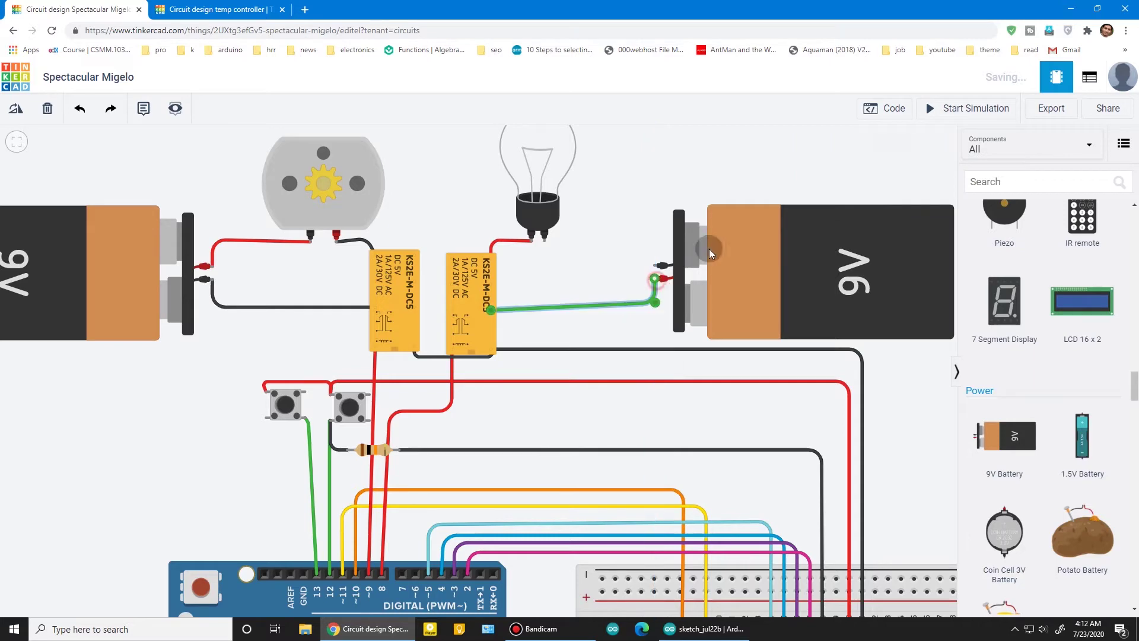
left_click(654, 278)
left_click(828, 168)
left_click(830, 195)
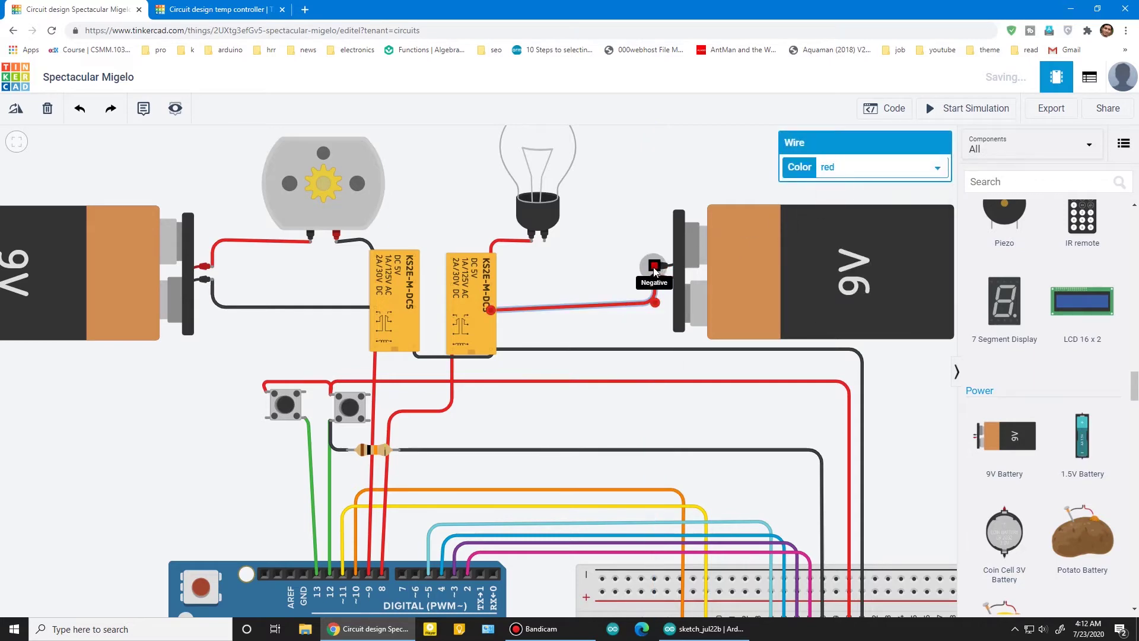
Wire the bulb-side battery's negative terminal to the light bulb's right terminal and color the wire black
left_click(655, 265)
left_click(867, 169)
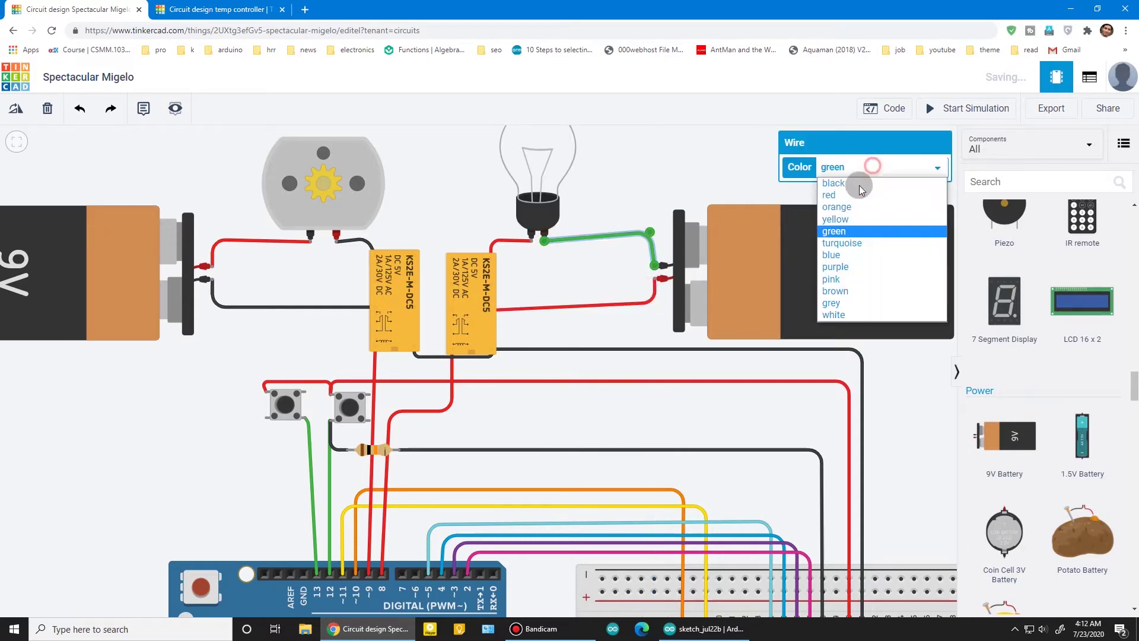
left_click(855, 184)
left_click(647, 186)
Open the Arduino's code in text mode and start an empty sketch with "#include < LiquidCrystal.h>"
scroll(648, 187, "down", 3)
right_click(634, 170)
scroll(670, 162, "down", 3)
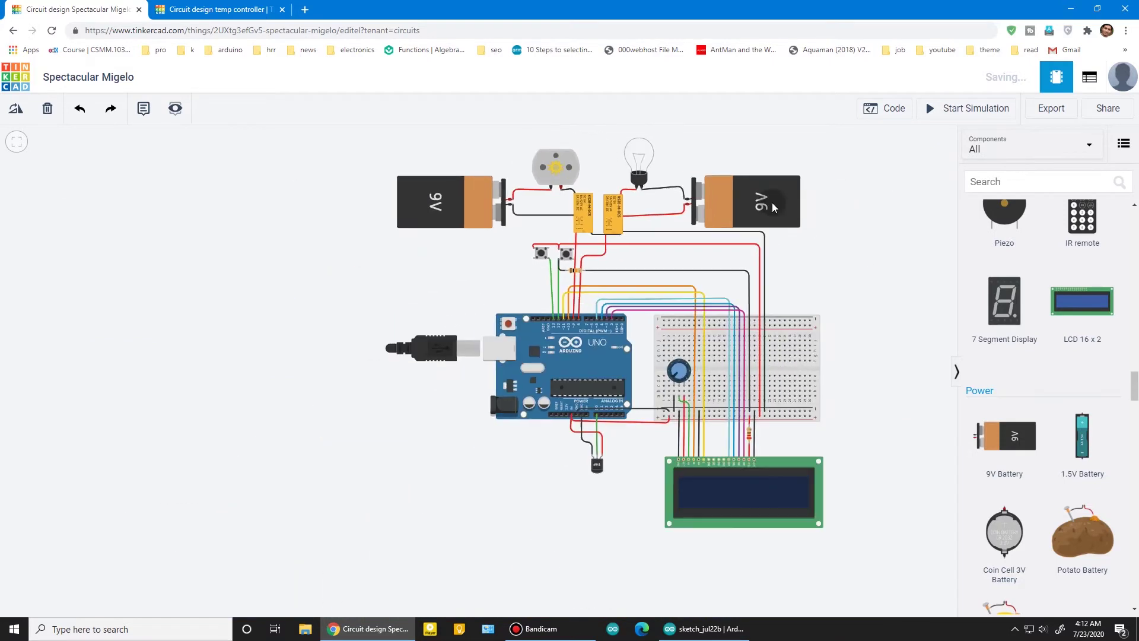
scroll(747, 283, "up", 2)
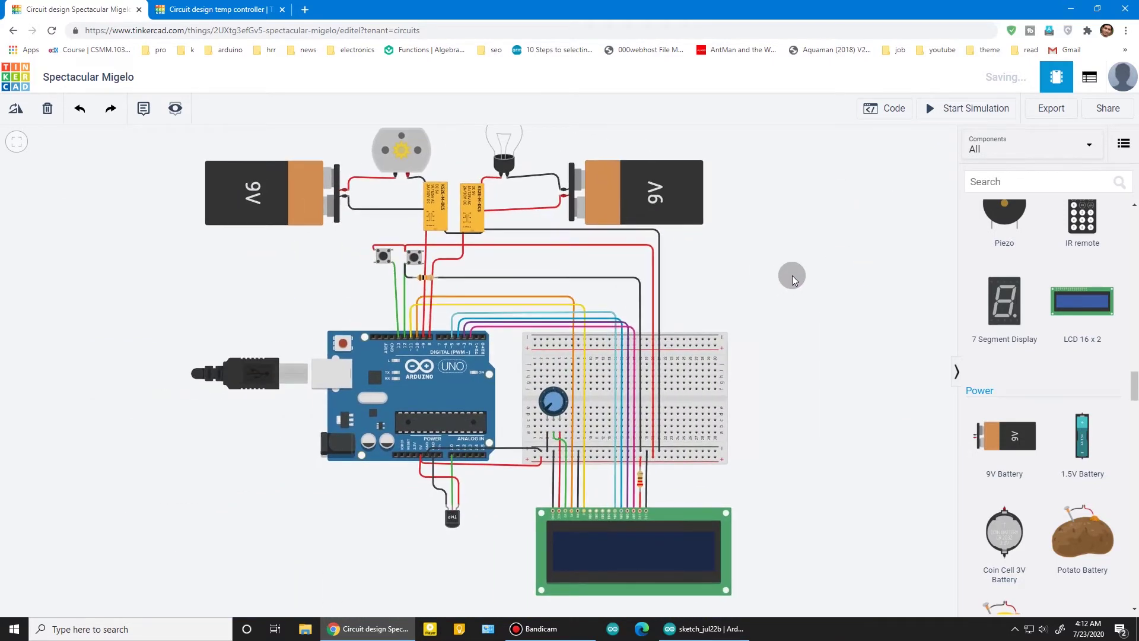
left_click(899, 108)
left_click(861, 153)
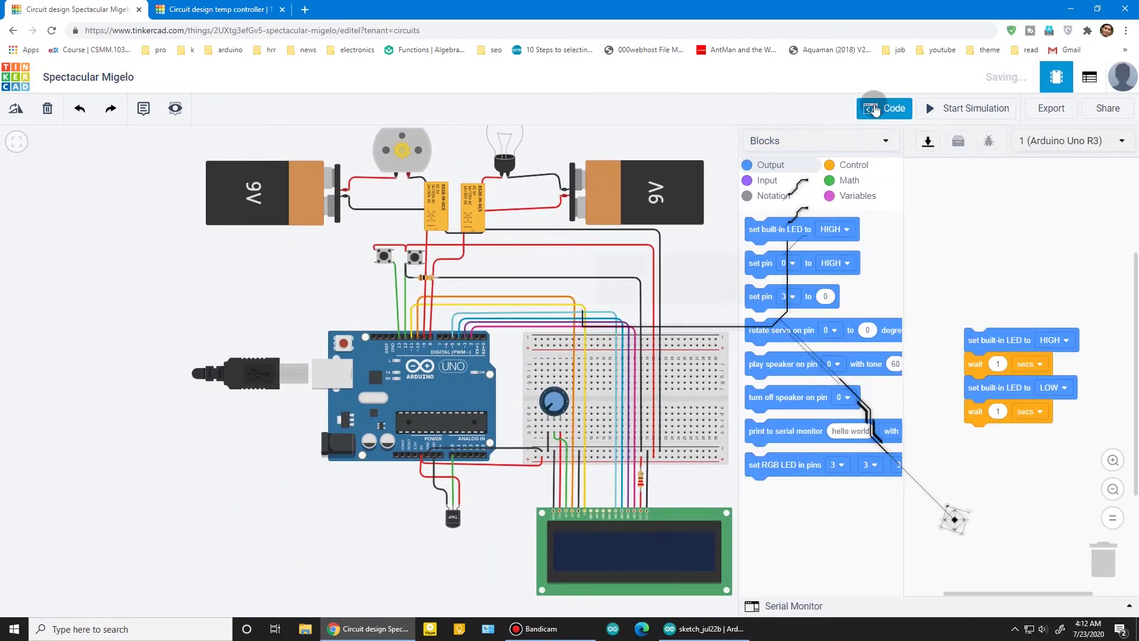
left_click(765, 190)
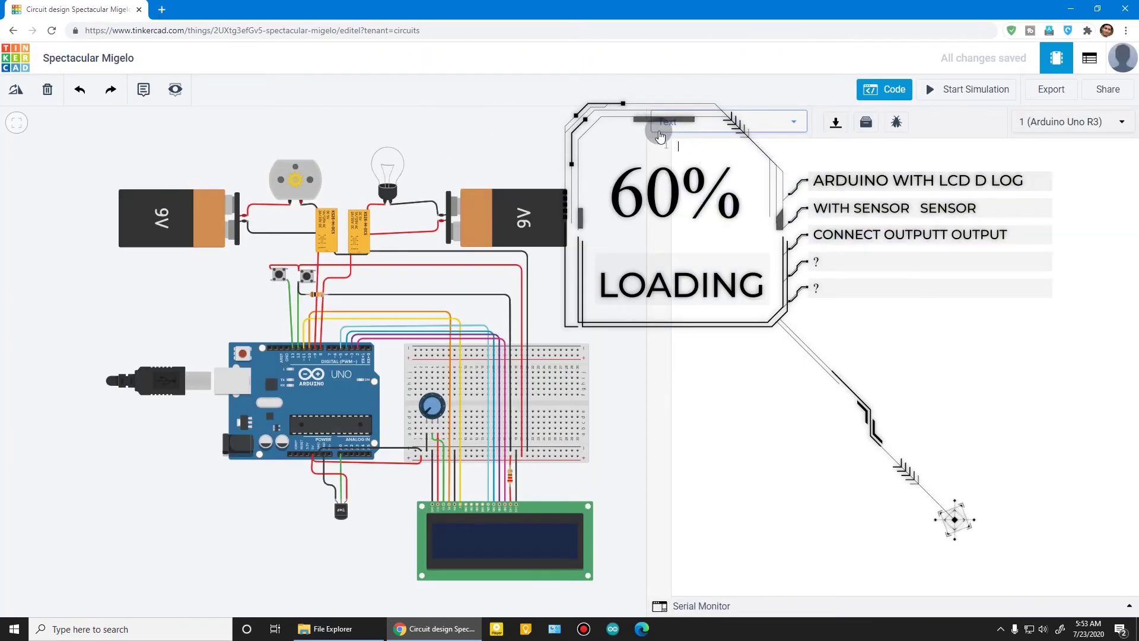
type("#include < LiquidCrystal.h>")
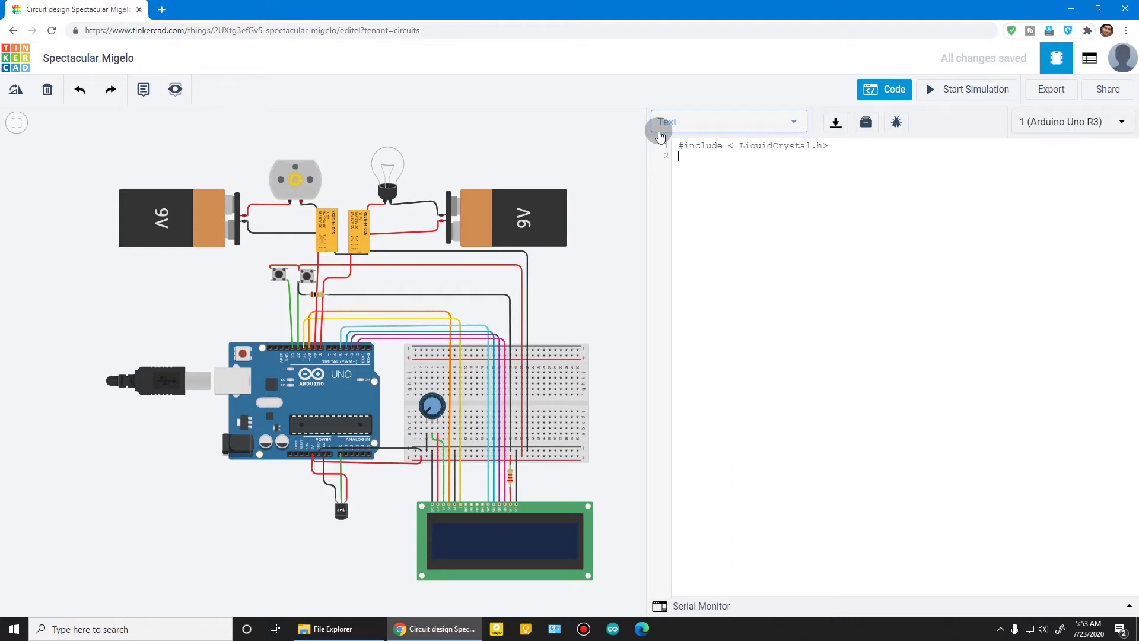
Declare int variables button1 = 13, button2 = 12, buttonState1, buttonState2, sensorPin = A0 and sensorValue, plus double temp
type("ton")
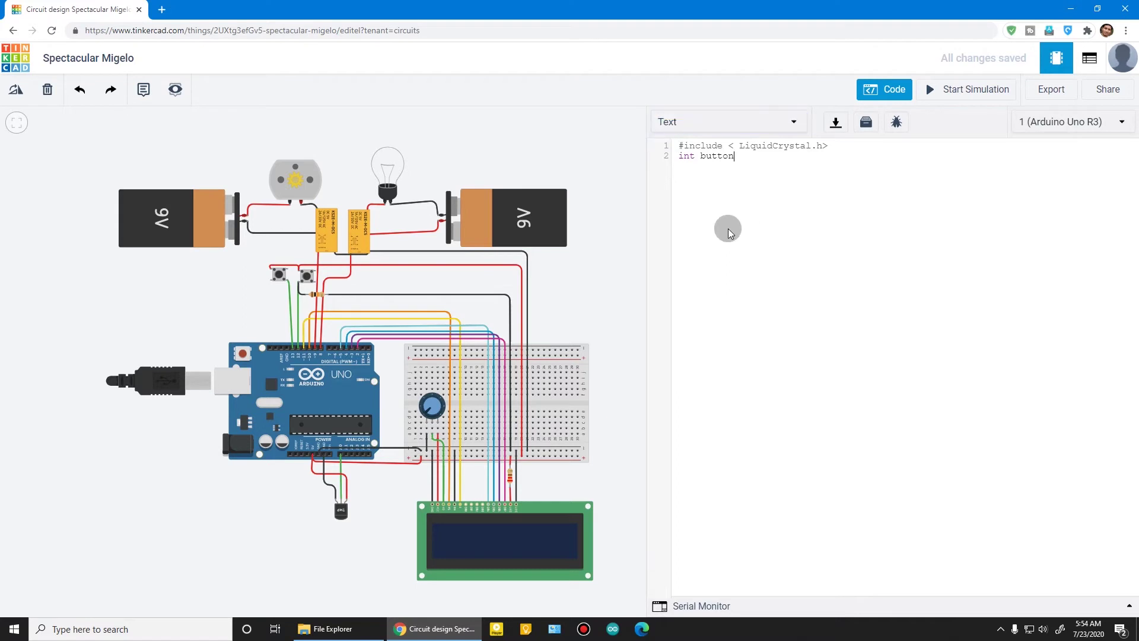
key("ctrl+plus")
key("ctrl+plus")
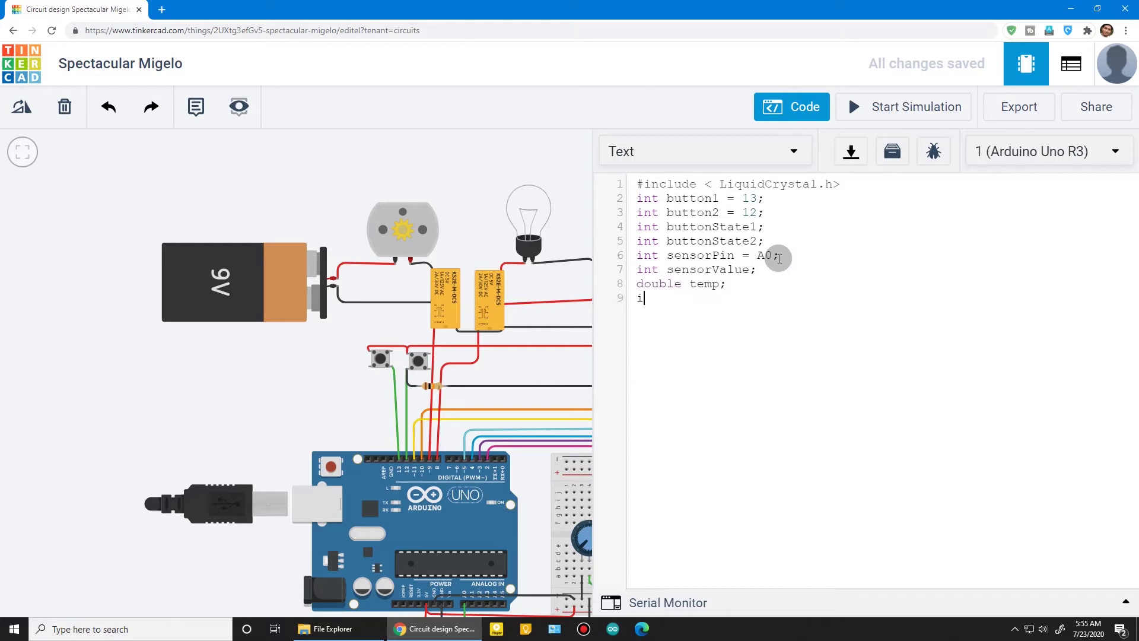
Check which Arduino pin the first relay's red control wire uses and declare "int fan = 9;" below the temp variable
left_click(431, 336)
left_click(437, 425)
left_click(739, 296)
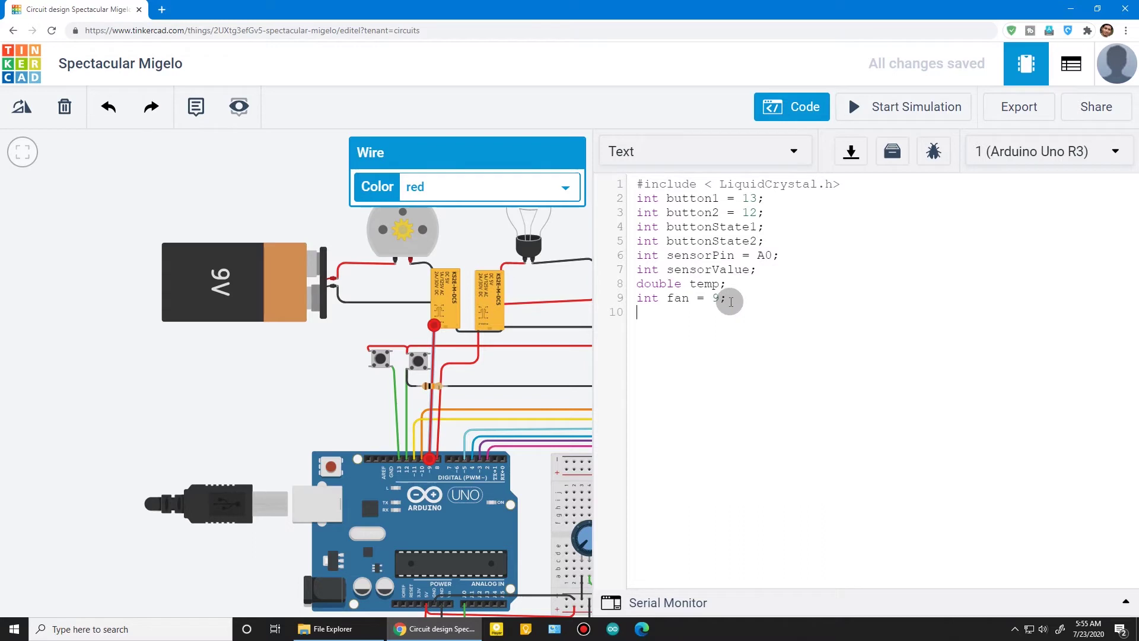
left_click(277, 183)
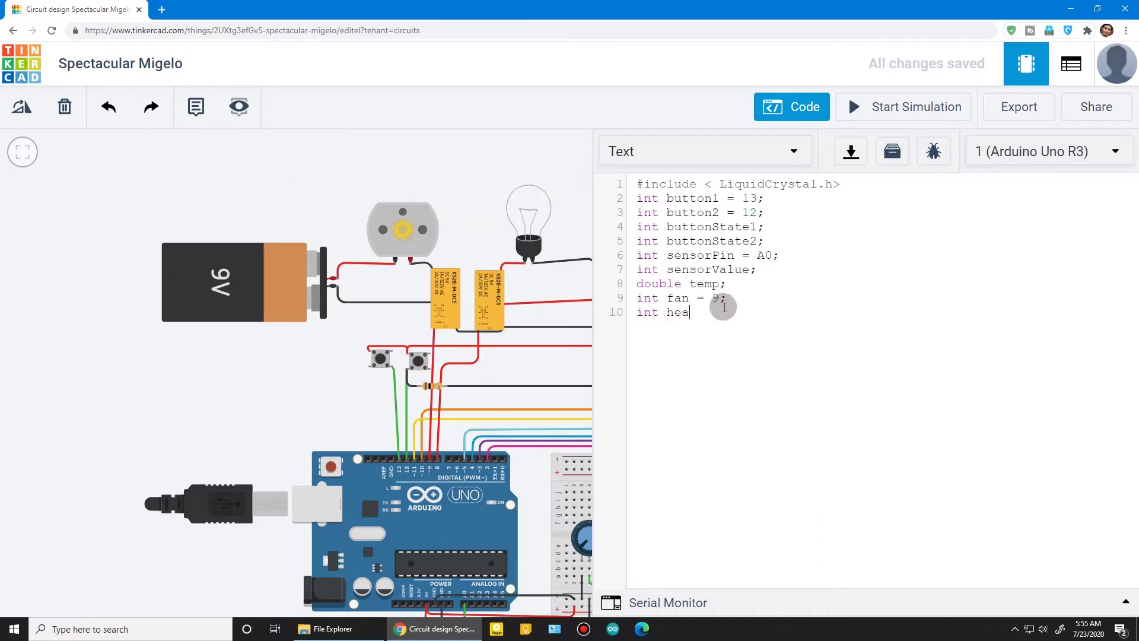